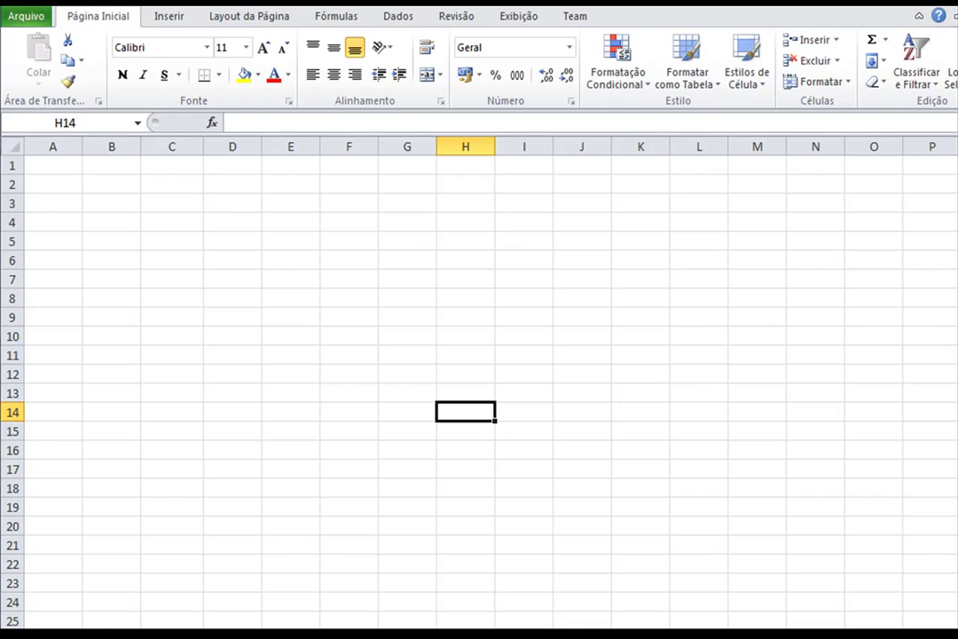
left_click(269, 391)
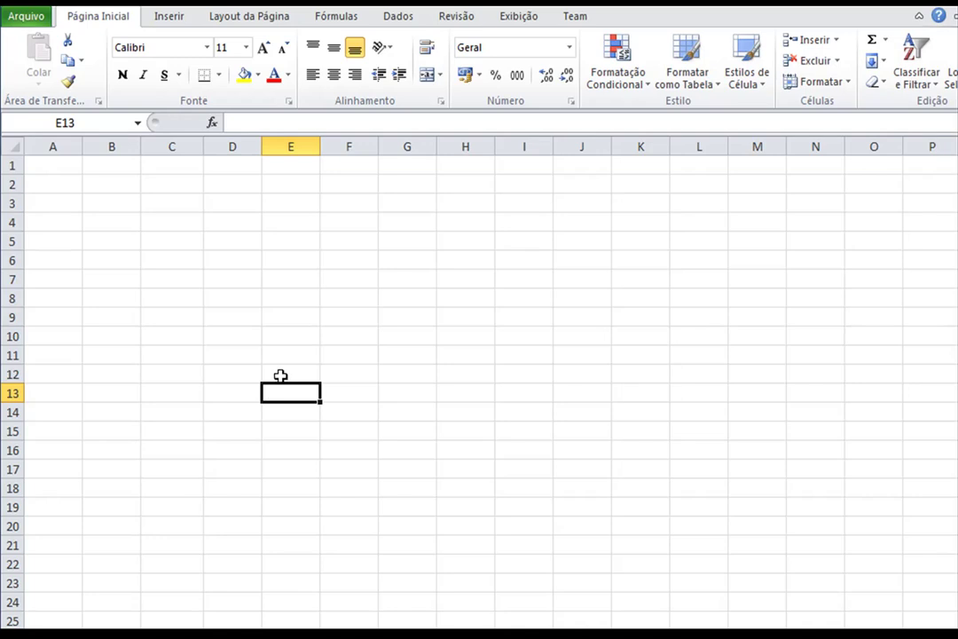
left_click(248, 300)
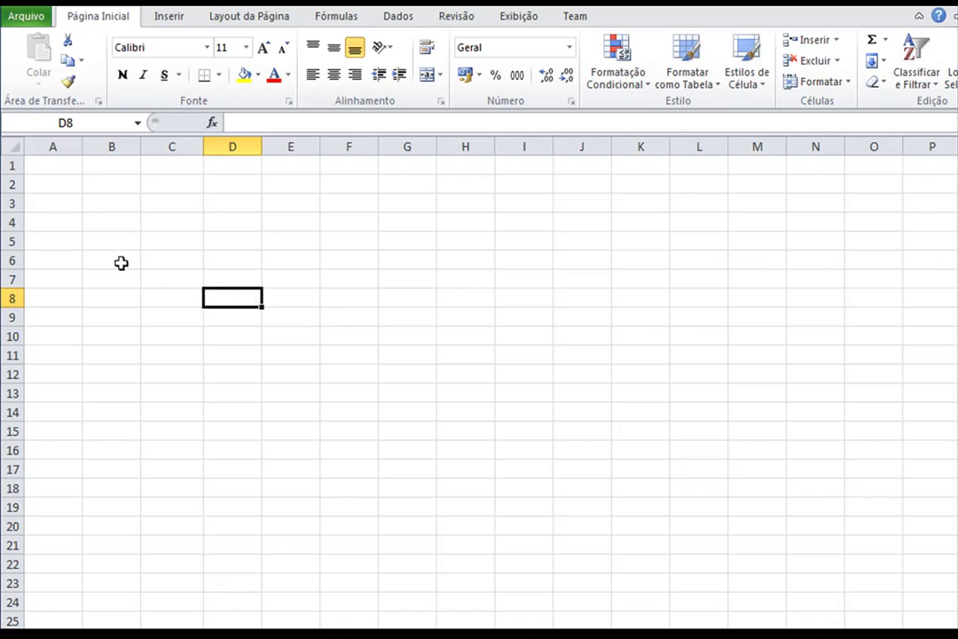
Enter the heading "Sintaxe da função SEERRO:" in cell C5.
left_click(173, 241)
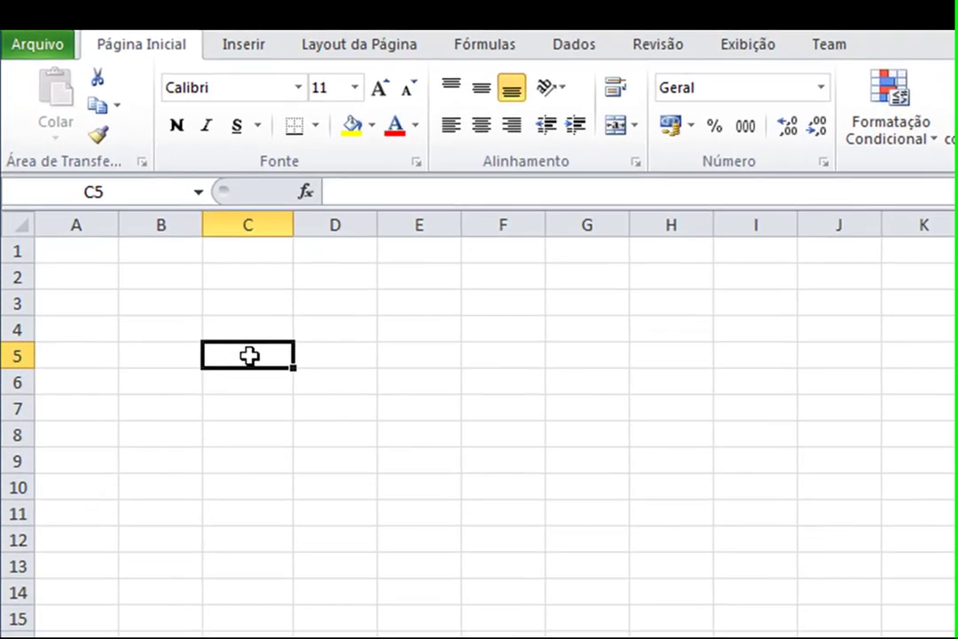
type("Sintaxe")
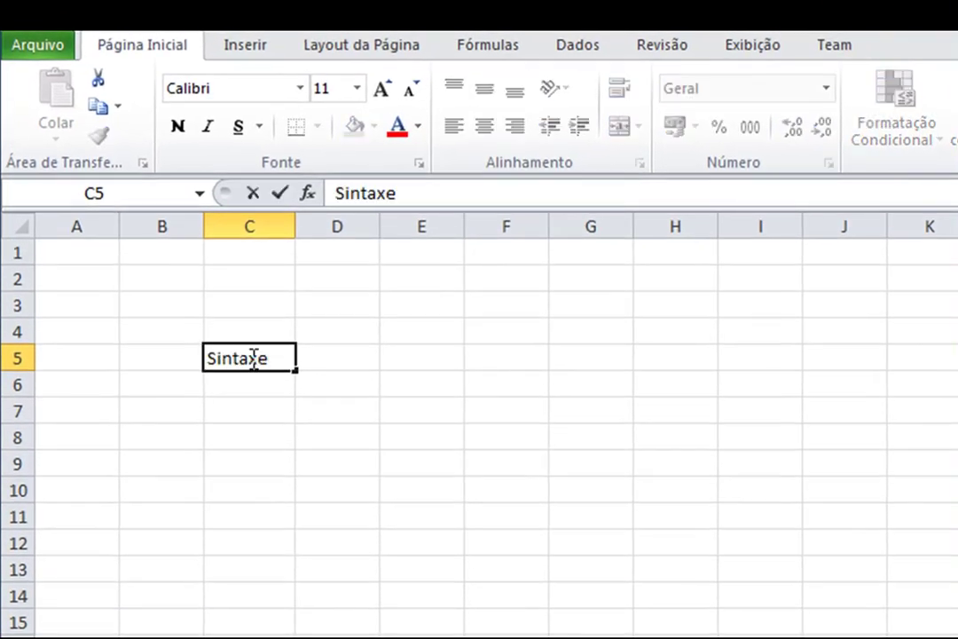
type(" da fun")
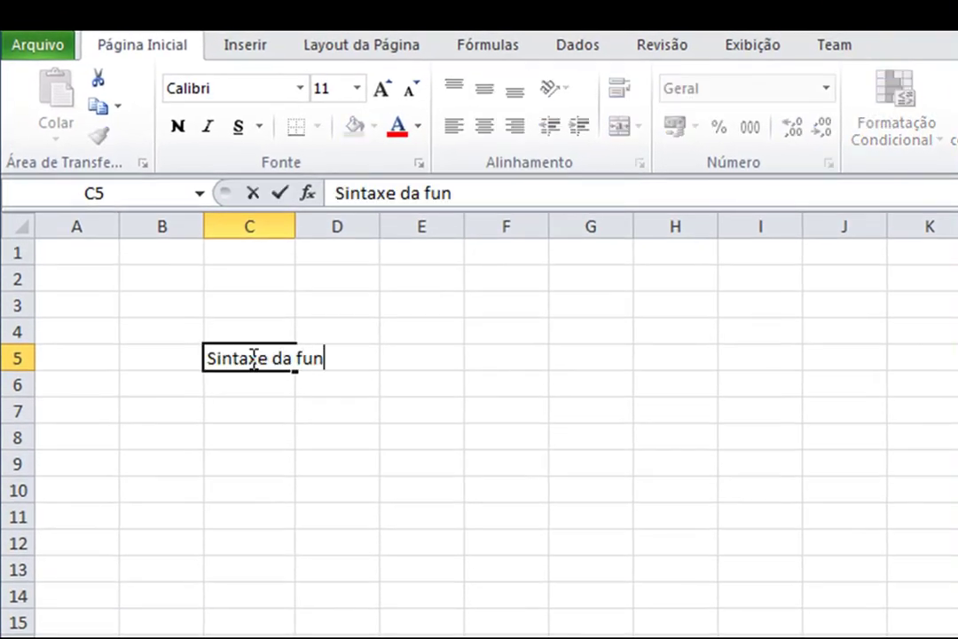
type("ção SEERR")
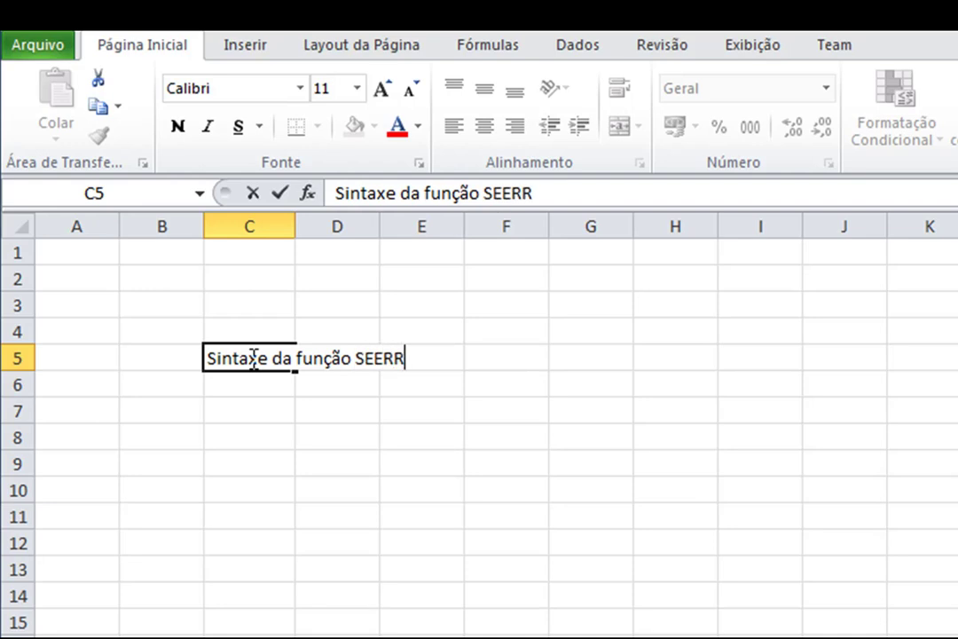
type("O:")
key("Return")
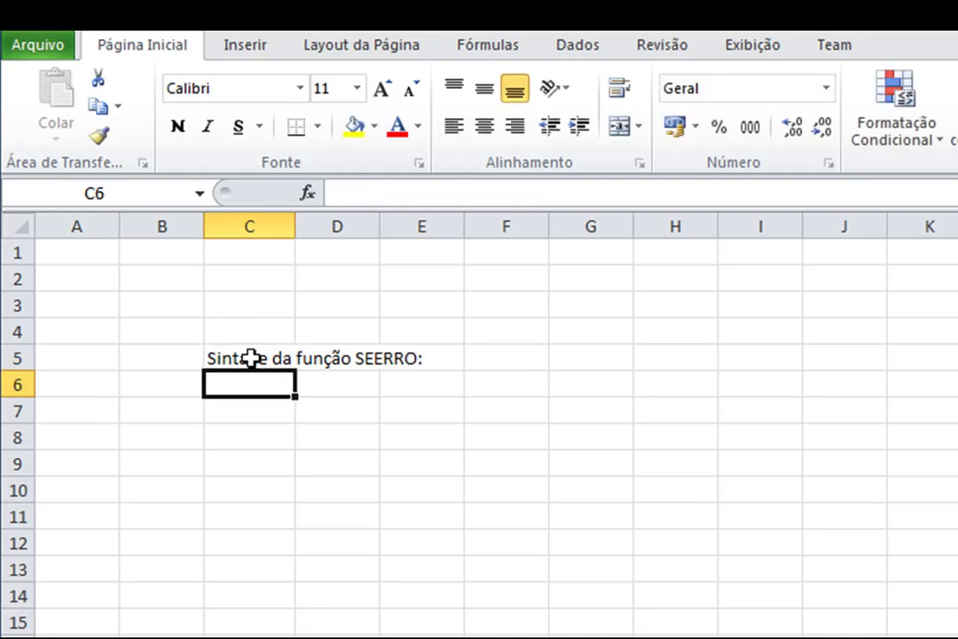
Set the font size of cell C6 to 14 and write "SEERRO(valor, valor_se_erro)" in it.
left_click(328, 89)
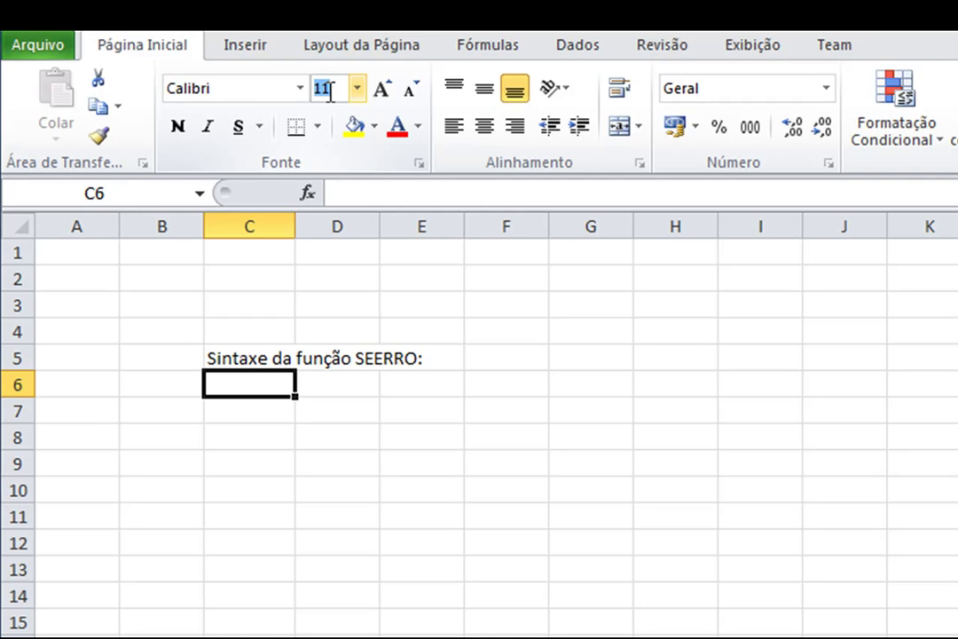
type("14")
key("Return")
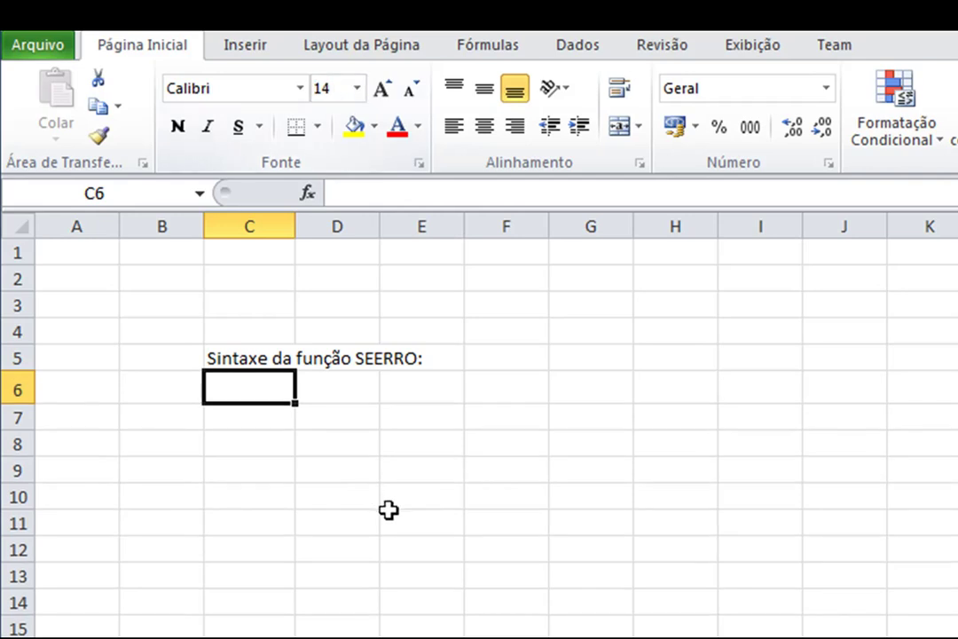
type("SE")
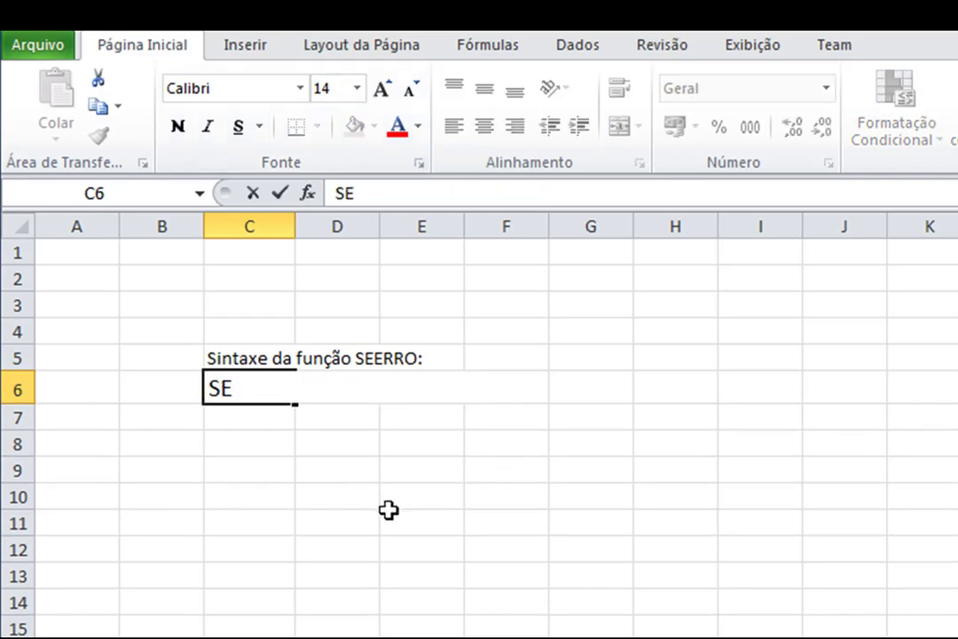
type("ERRO")
key("BackSpace")
key("BackSpace")
key("BackSpace")
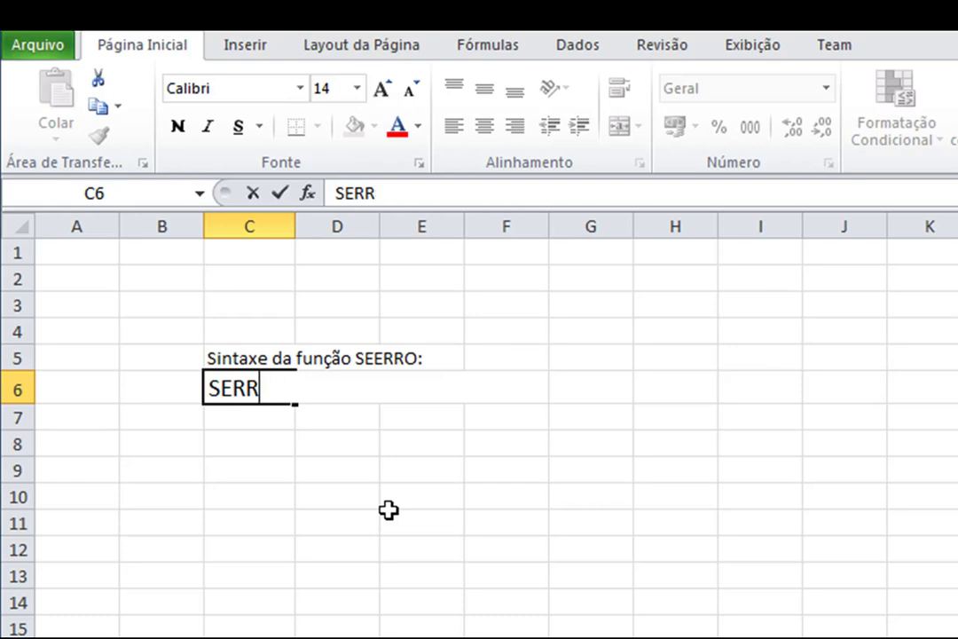
type("ERRO(")
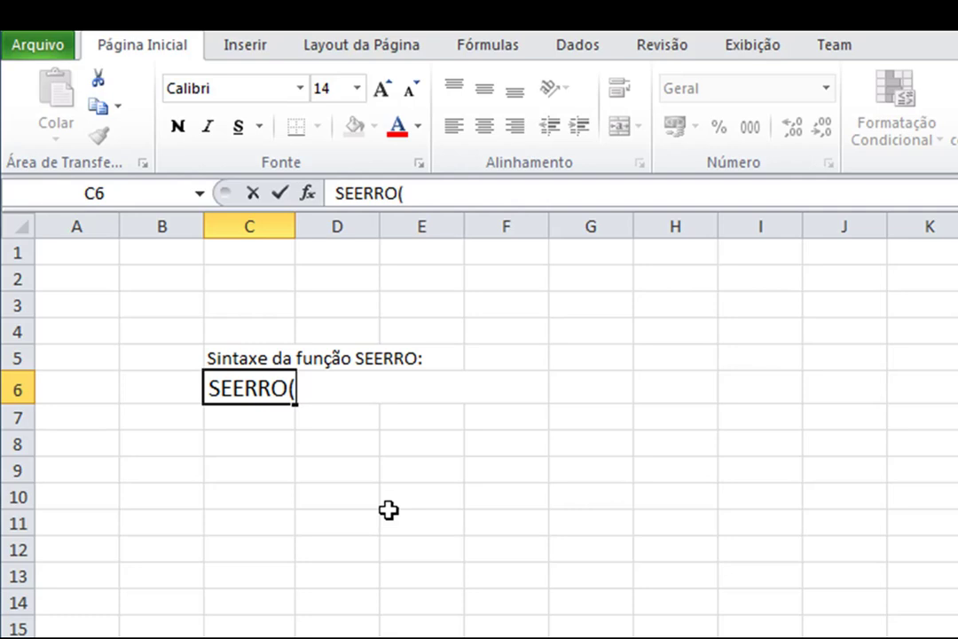
type("valor")
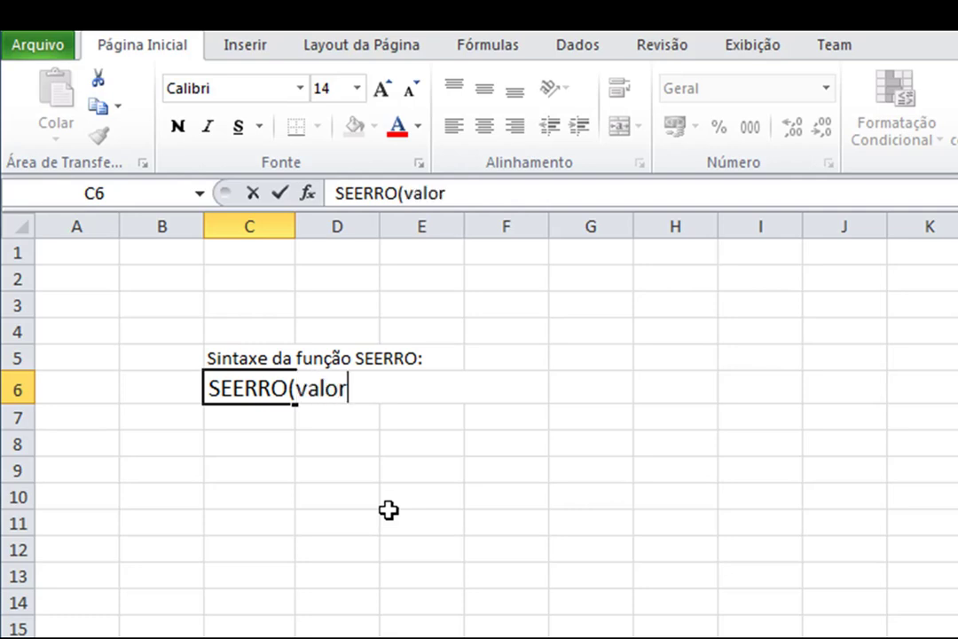
type(", valor_se_erro)")
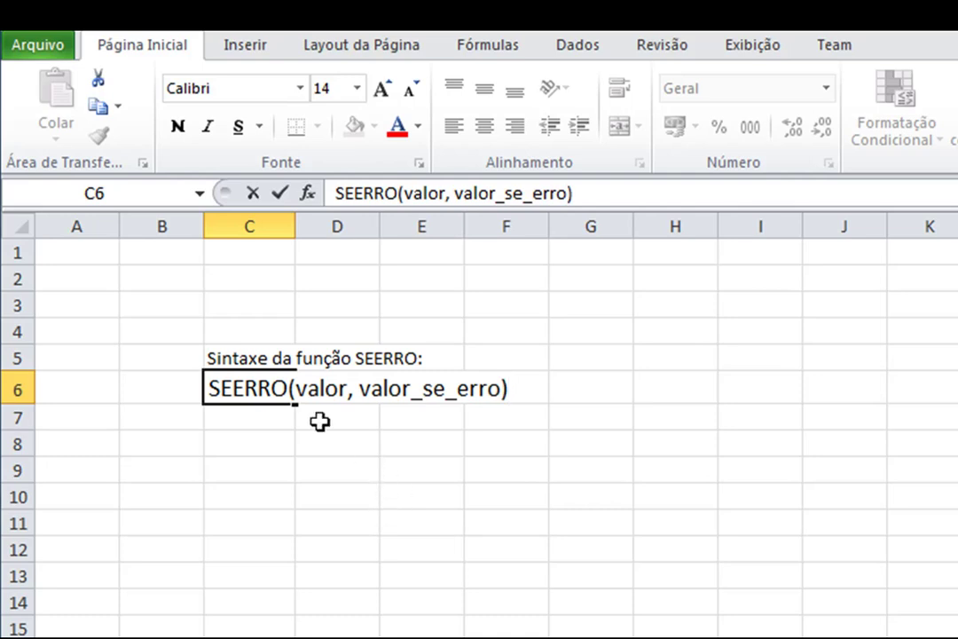
Highlight the arguments valor and valor_se_erro within the C6 syntax text in turn, and commit the cell entry.
left_click_drag(296, 388, 348, 393)
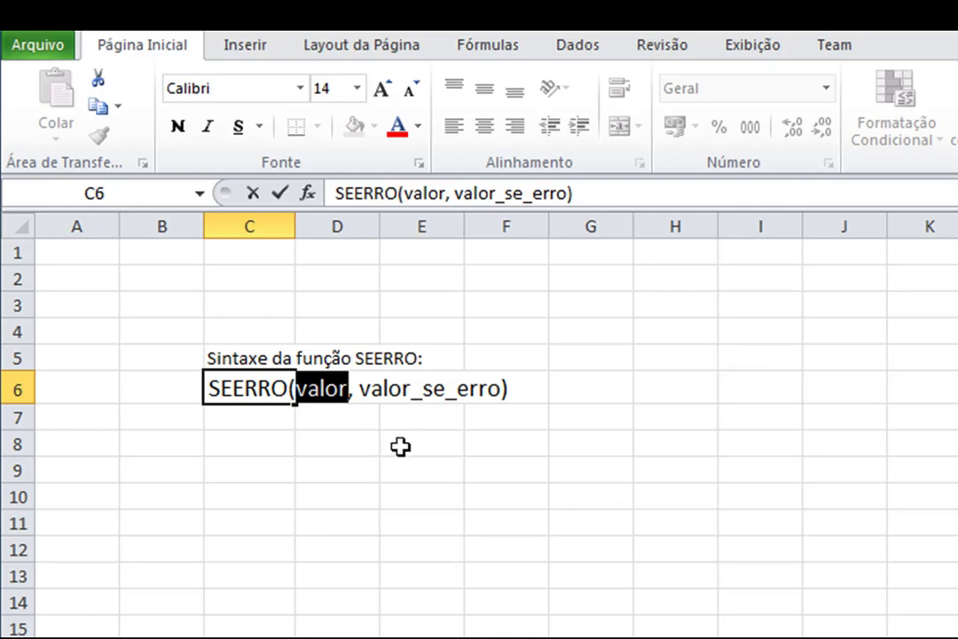
left_click_drag(367, 386, 511, 391)
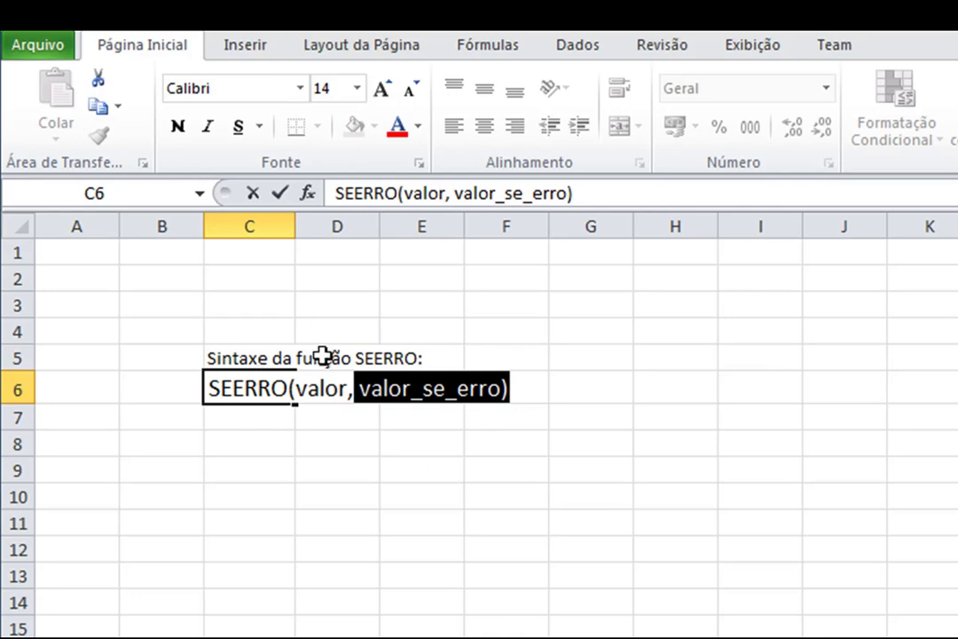
left_click_drag(294, 390, 348, 389)
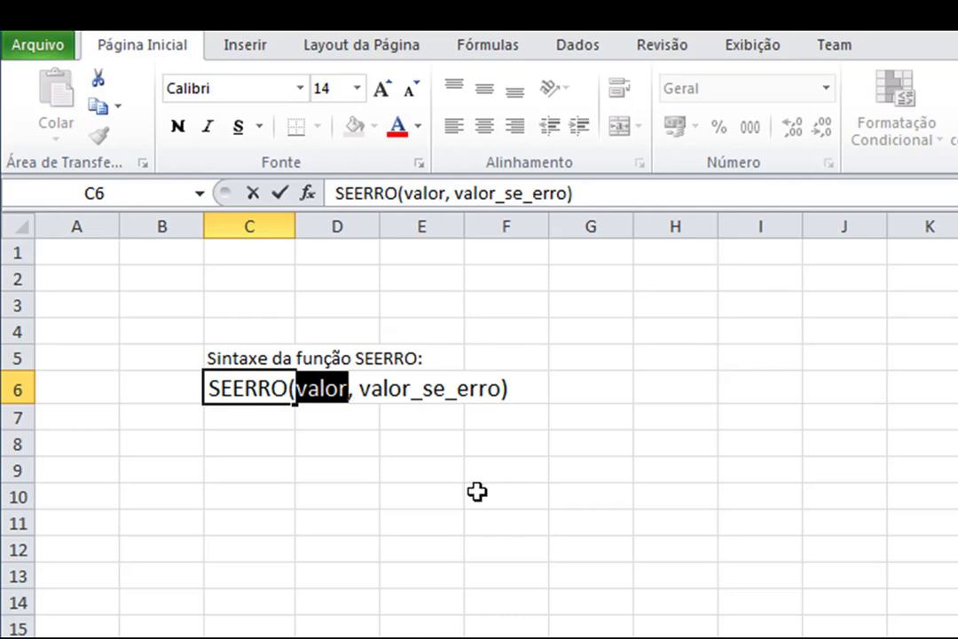
left_click(403, 410)
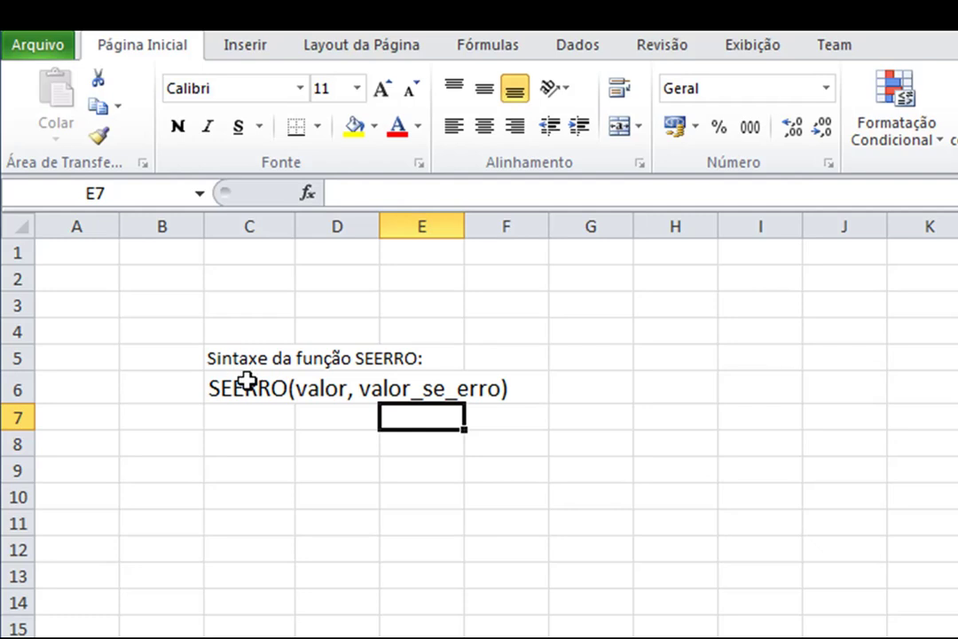
Write the error list "N/D, VALOR!, REF!, DIV/0!, NÚM!, NOME? NULO!" in cell C8.
left_click(265, 445)
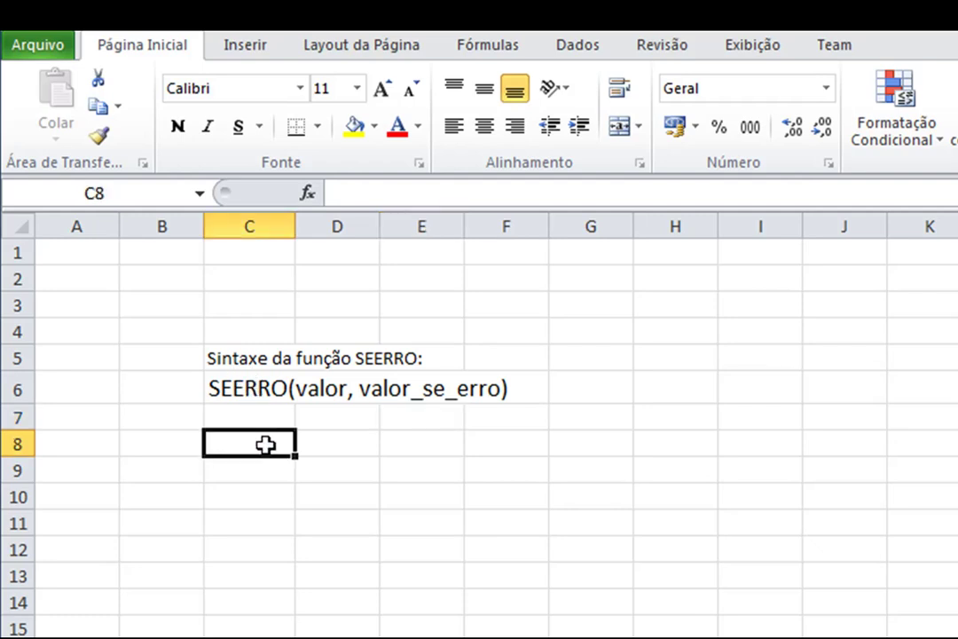
type("N/D")
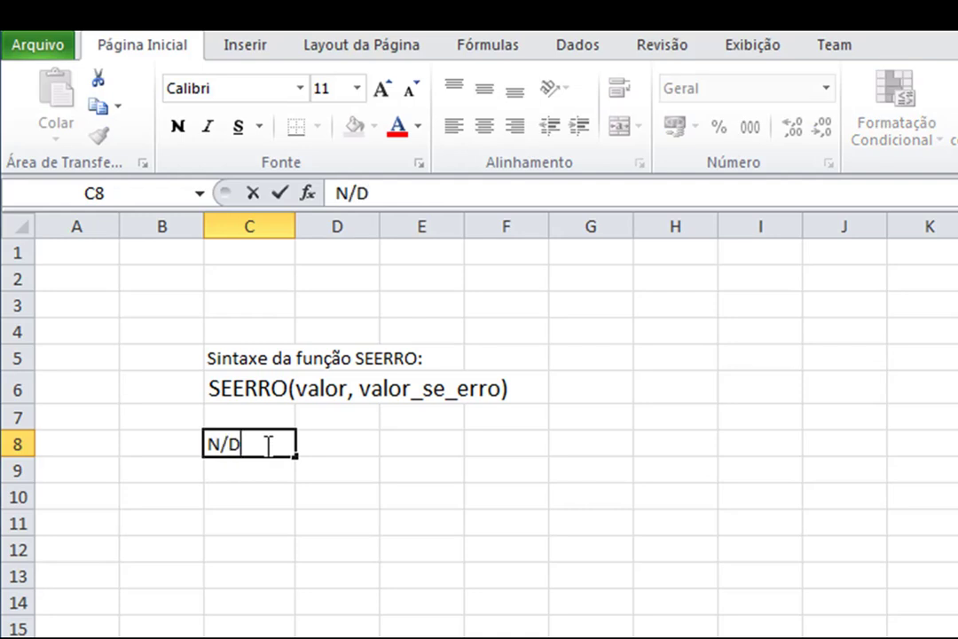
type(", VA")
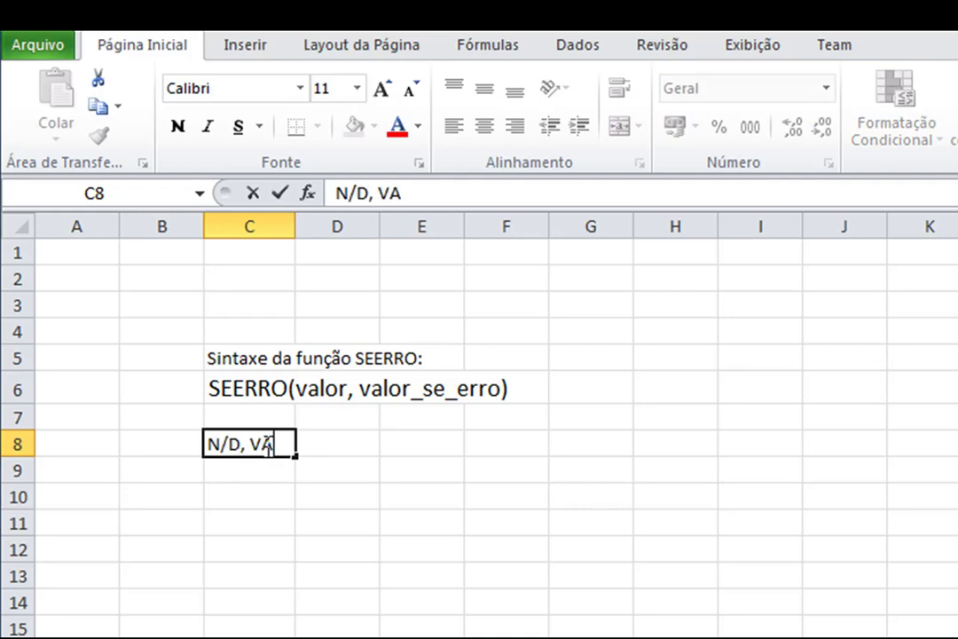
type("LOR")
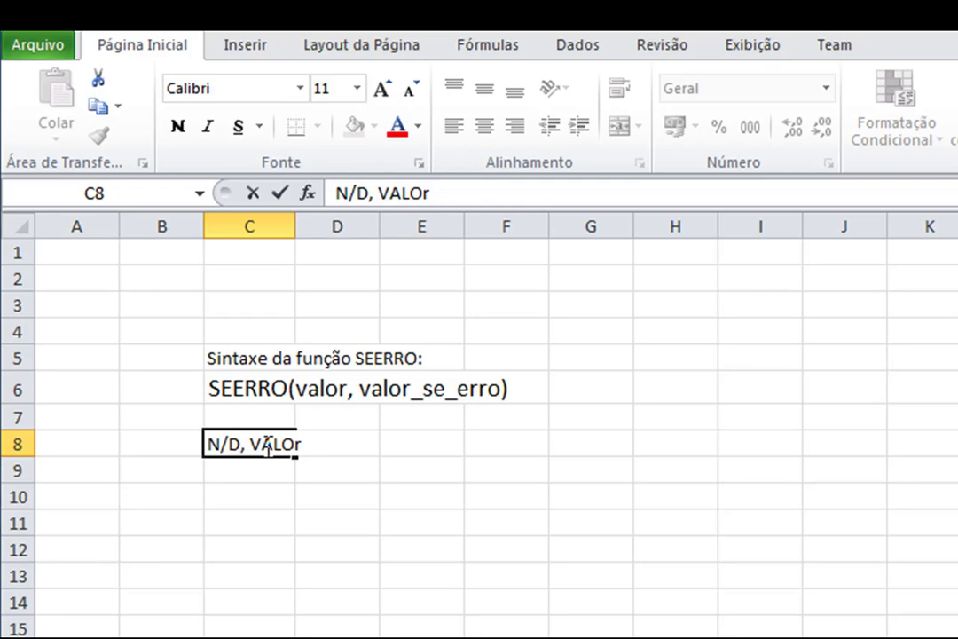
type("!, REF")
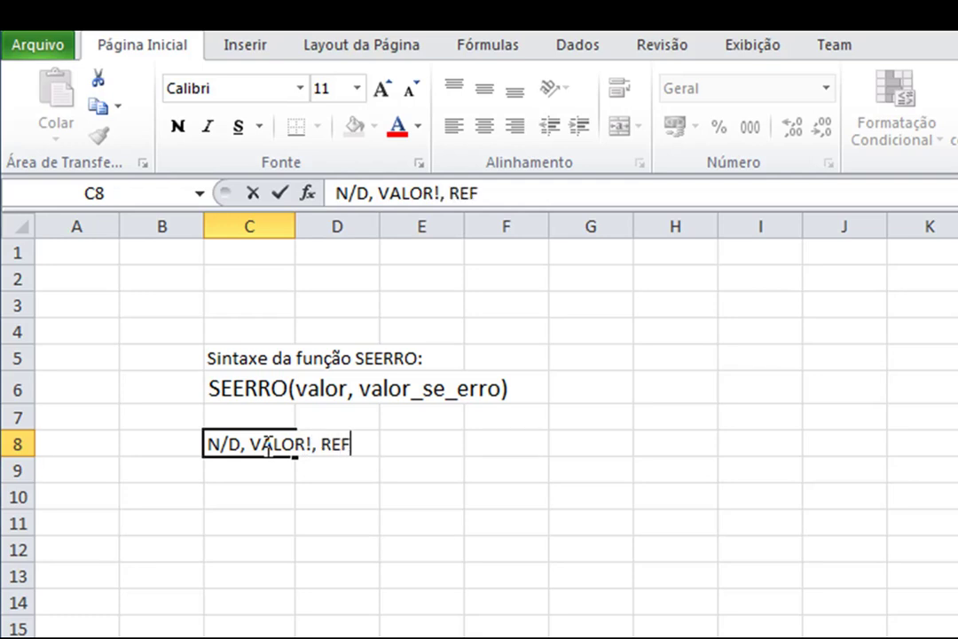
type("!, DIV/")
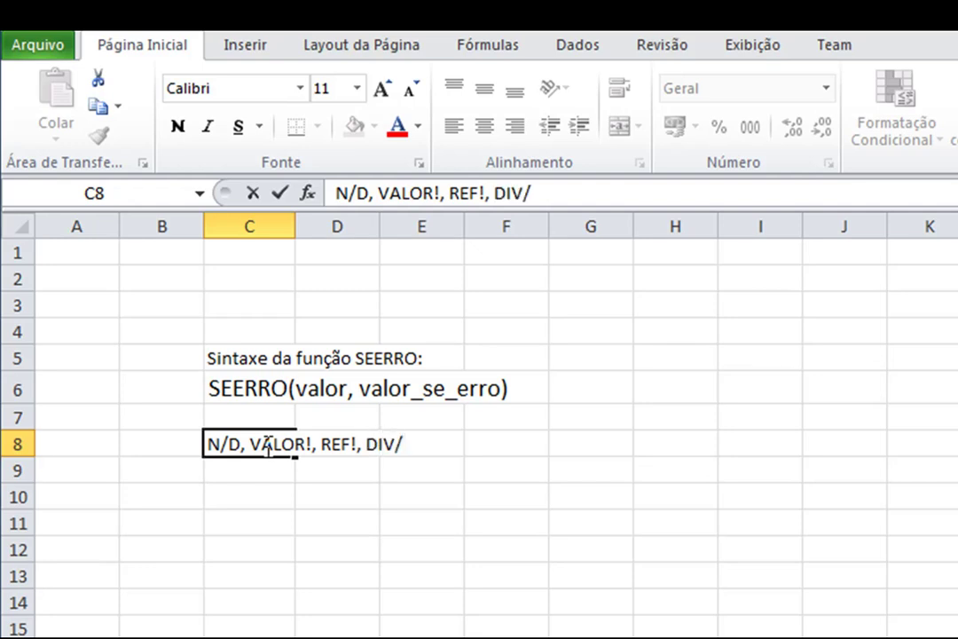
type("0!, NÚM!, ")
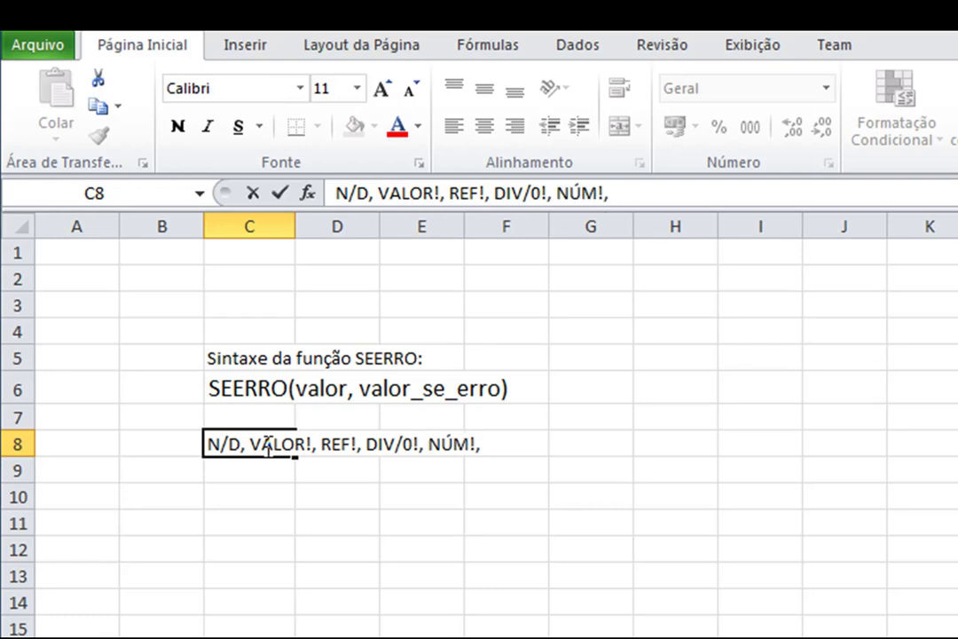
type("NOME? NULO!")
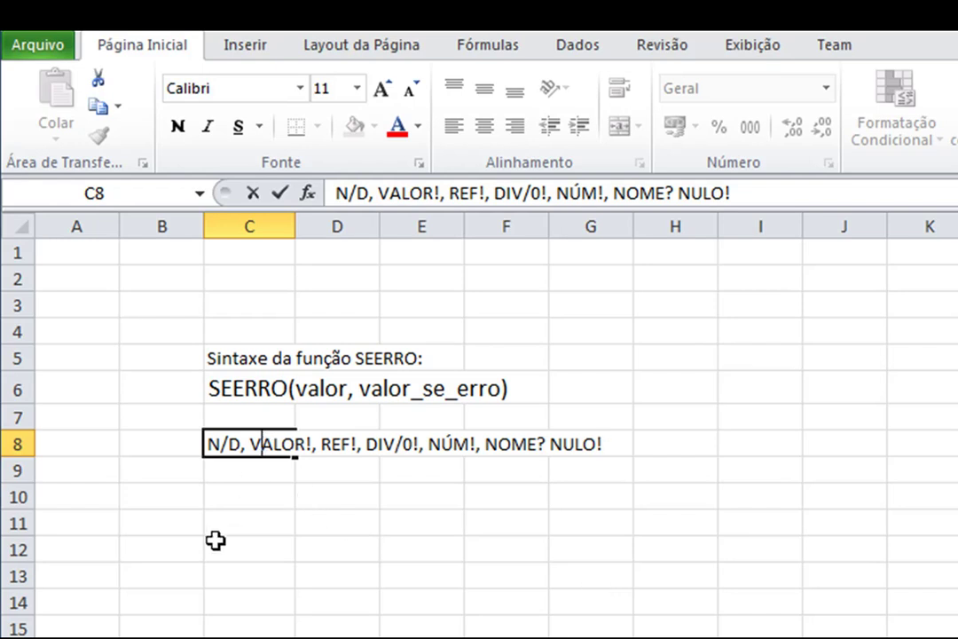
Commit the error list in cell C8 and clear the cell's contents.
left_click(241, 498)
left_click(249, 437)
key("Delete")
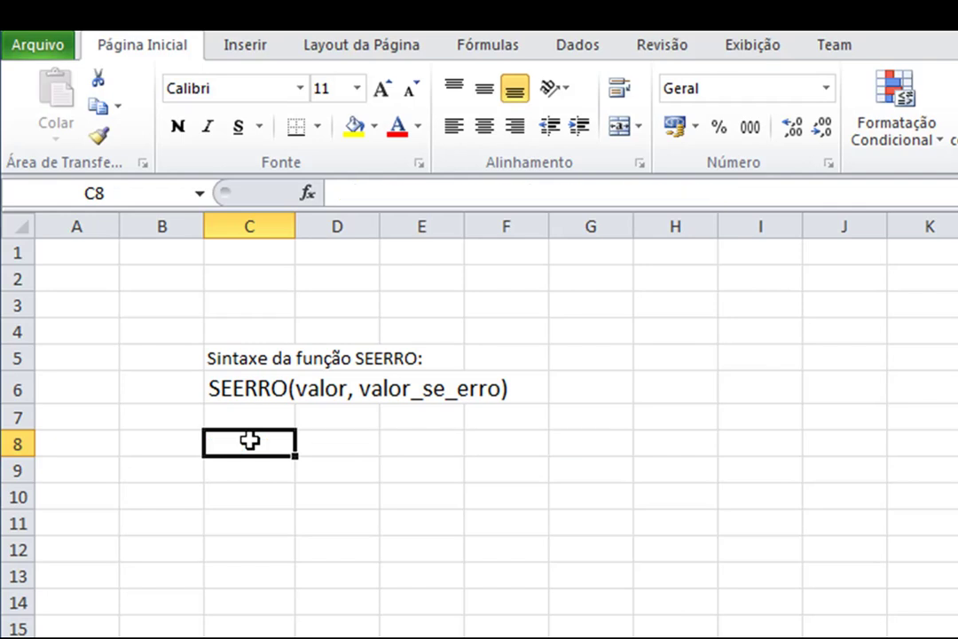
Enter the formula =SEERRO(13/4;"Divisão por zero não existe") in cell B8.
left_click(167, 450)
type("=")
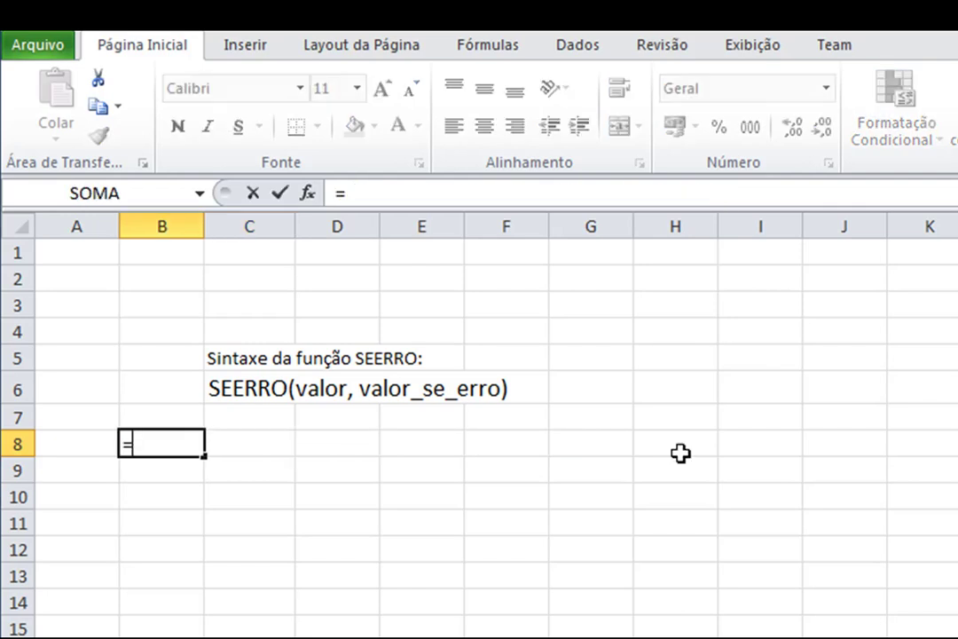
type("SEERRO")
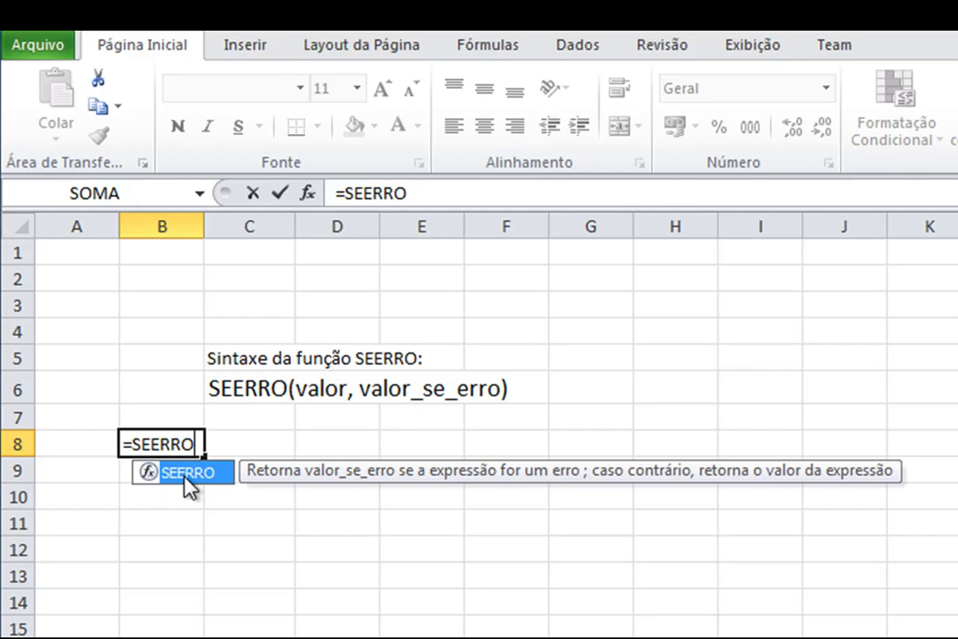
type("(")
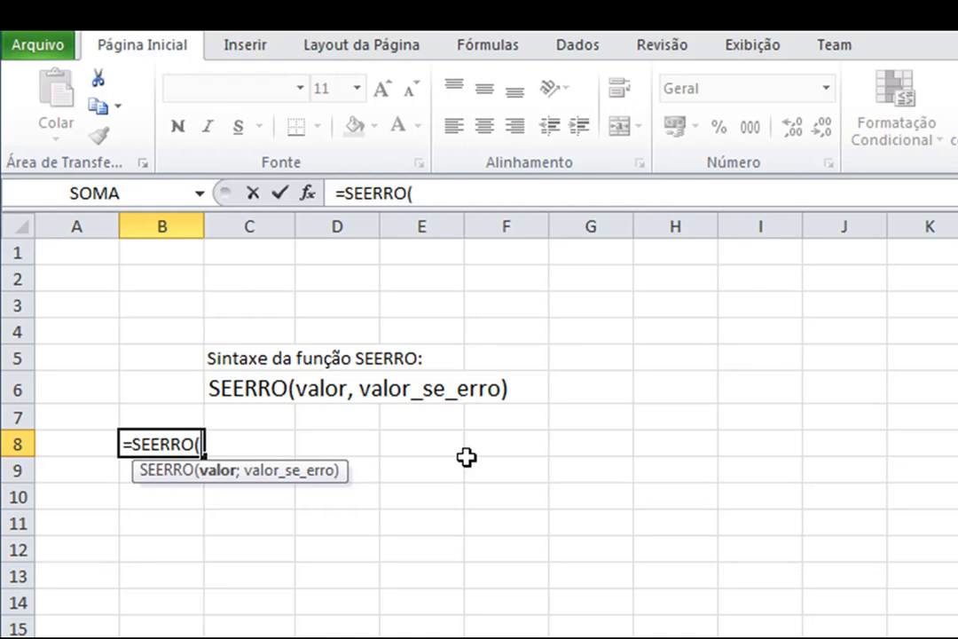
type("13/4")
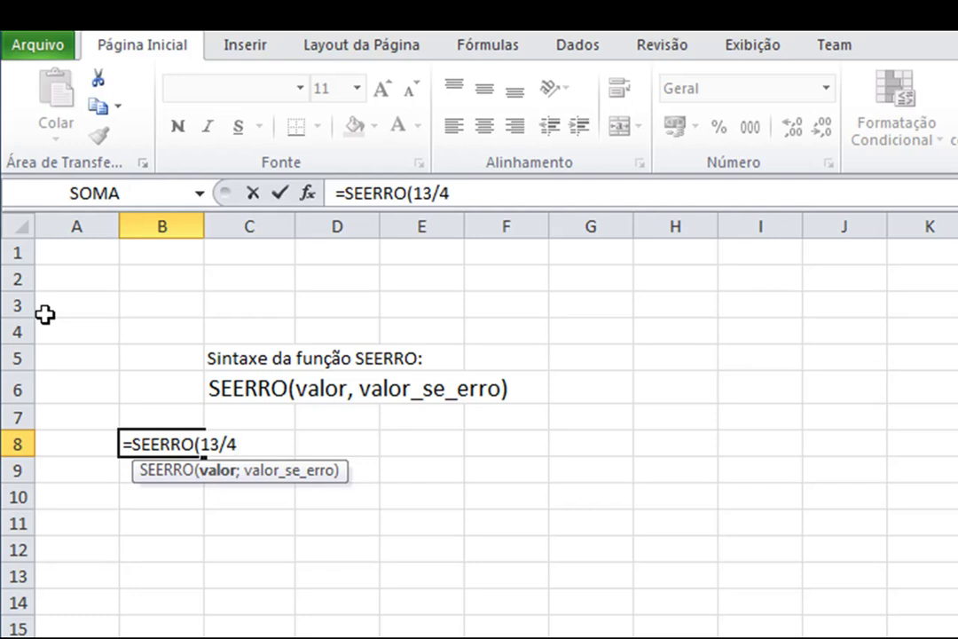
type(";")
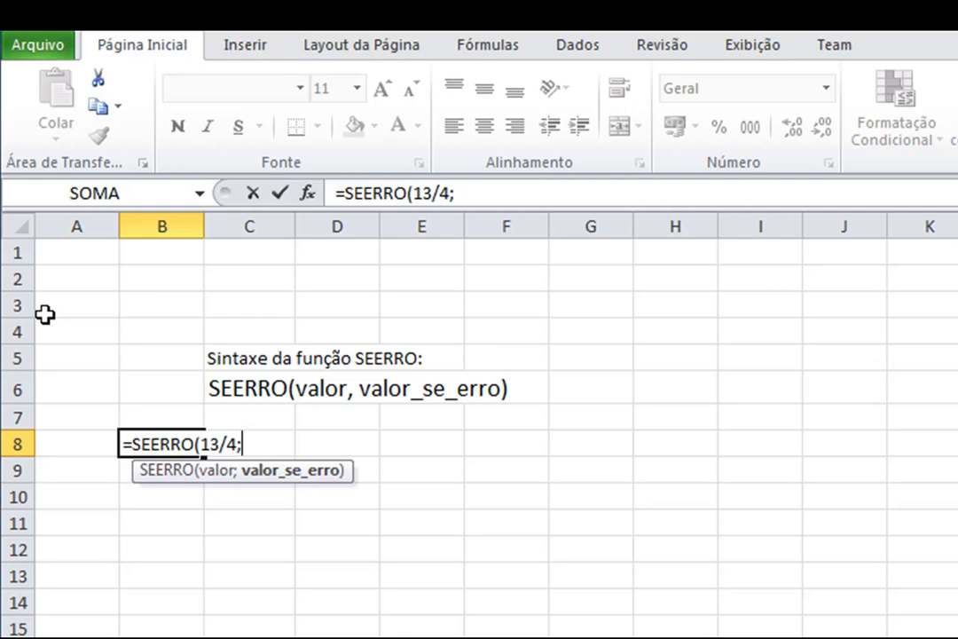
type("\"Divisã")
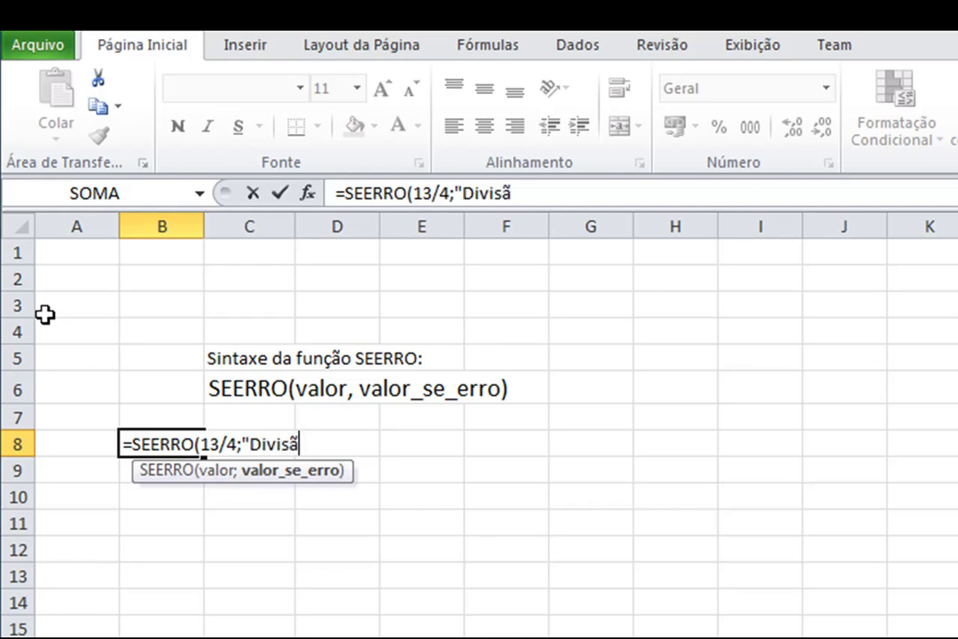
type("o por zero ")
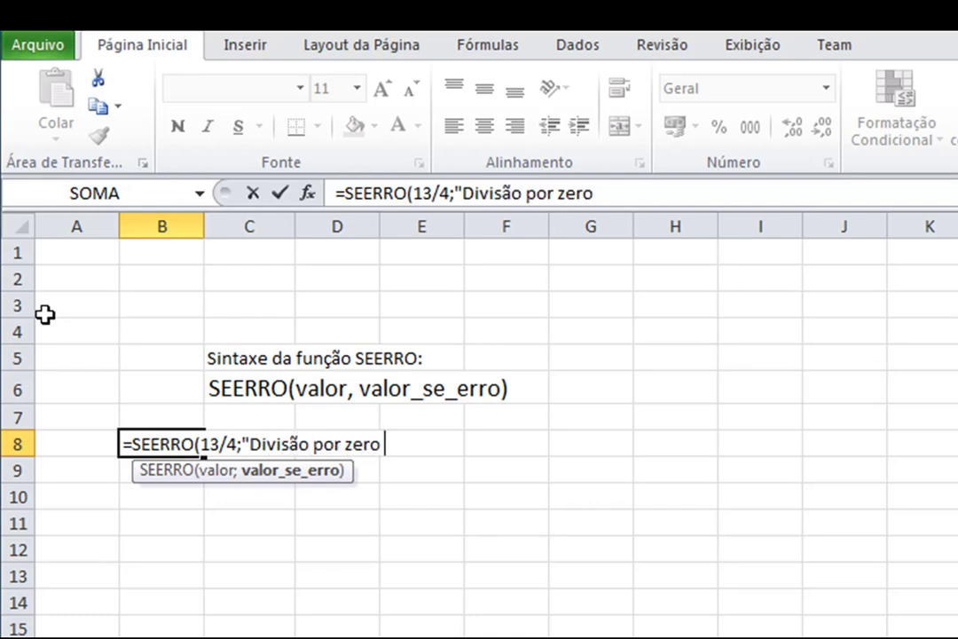
type("não e")
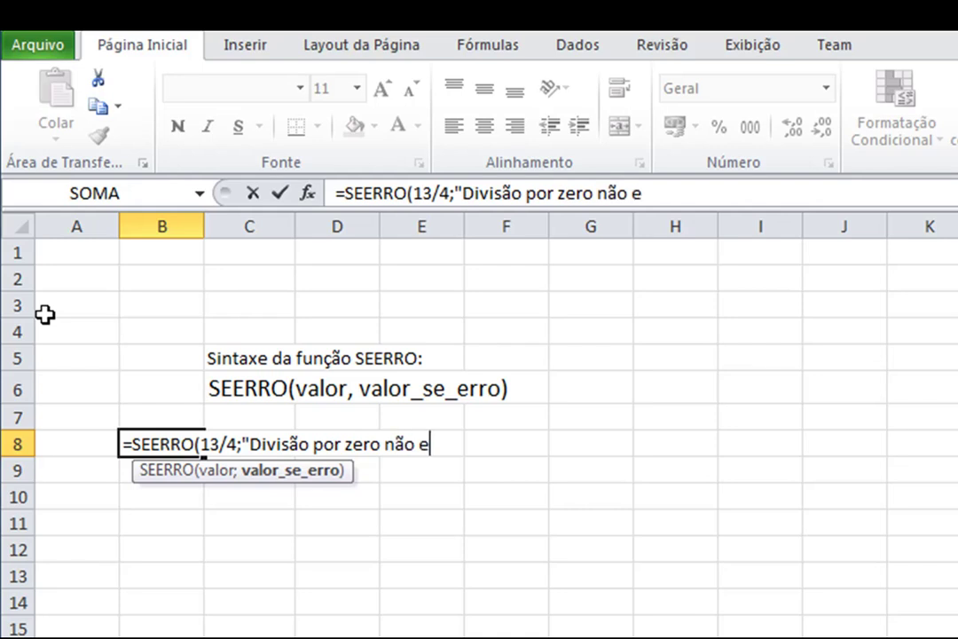
type("xiste\"")
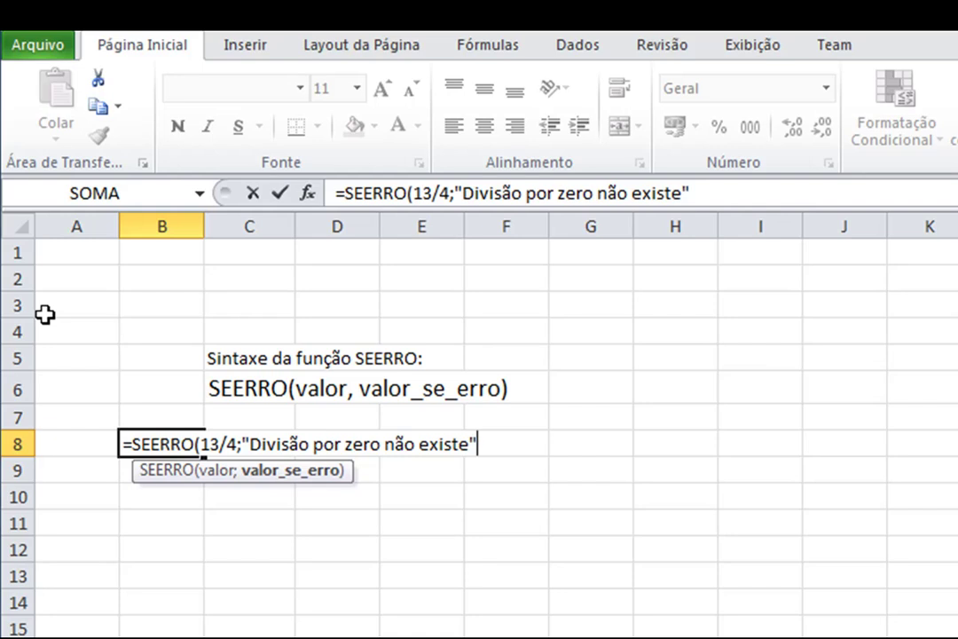
type(")")
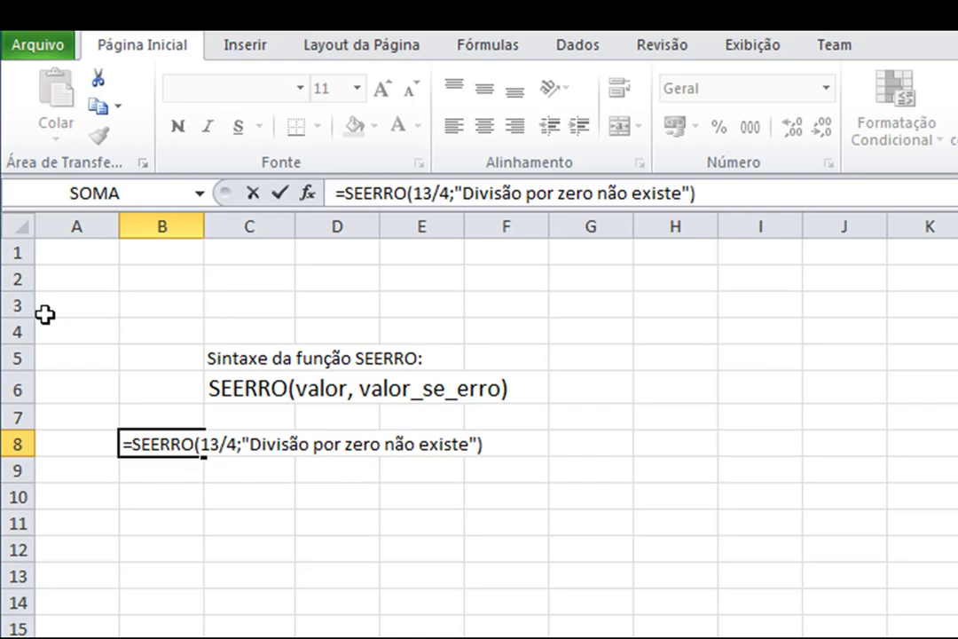
key("Return")
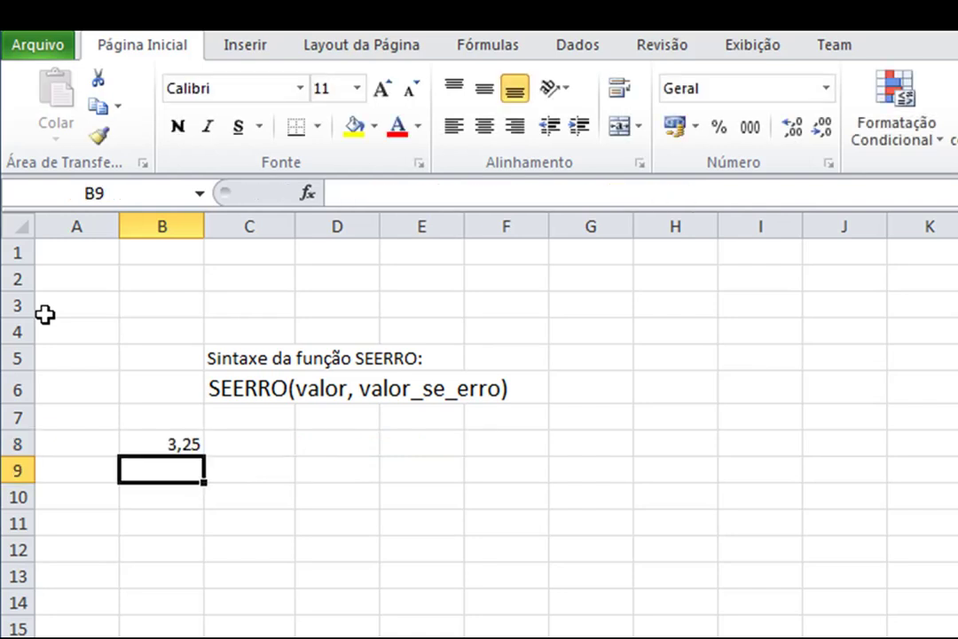
Change the divisor in the B8 formula to 0, commit it, and clear the cell's contents.
left_click(155, 445)
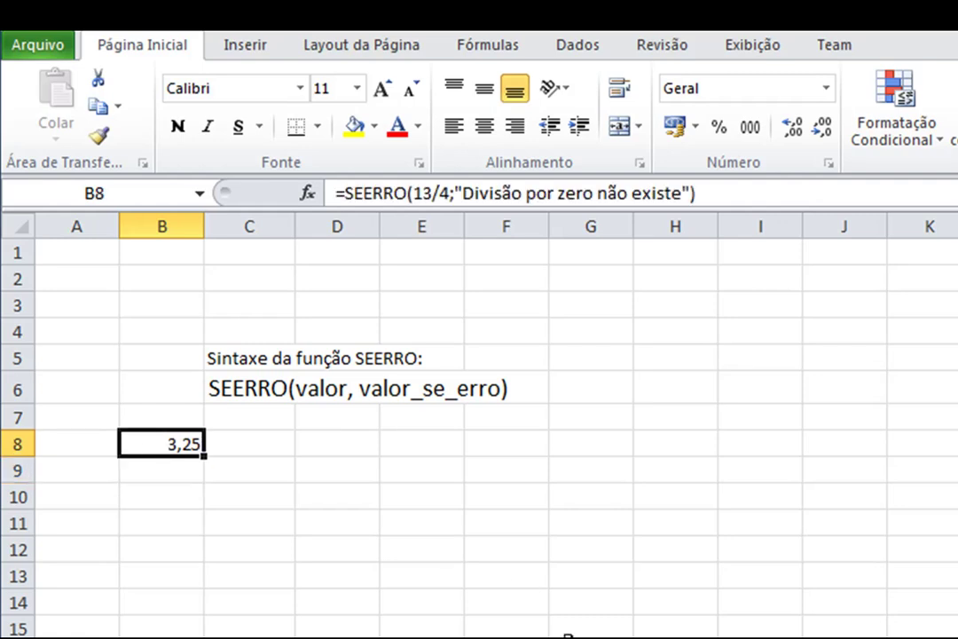
key("F2")
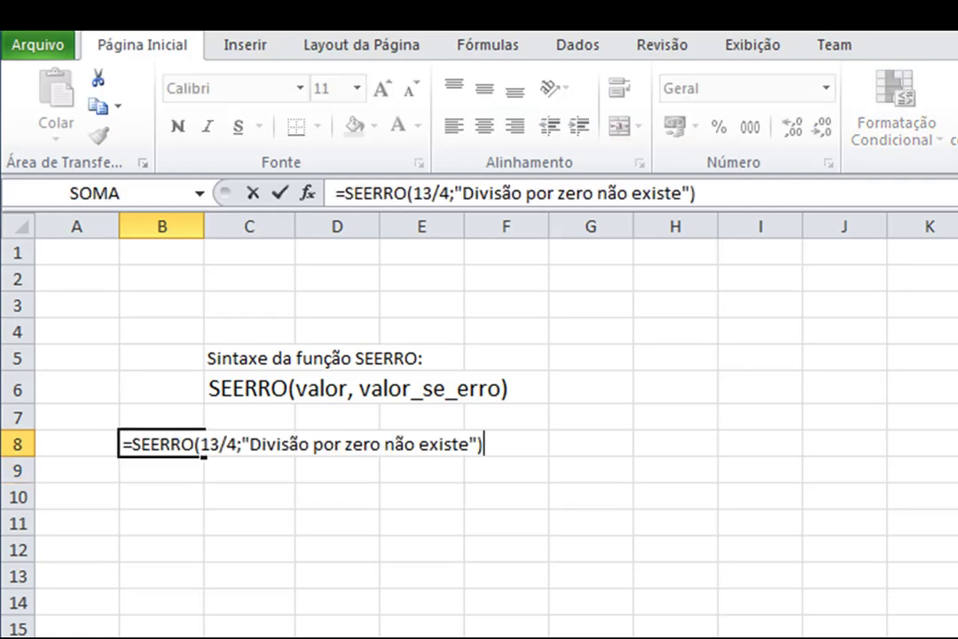
left_click(229, 444)
key("Delete")
type("0")
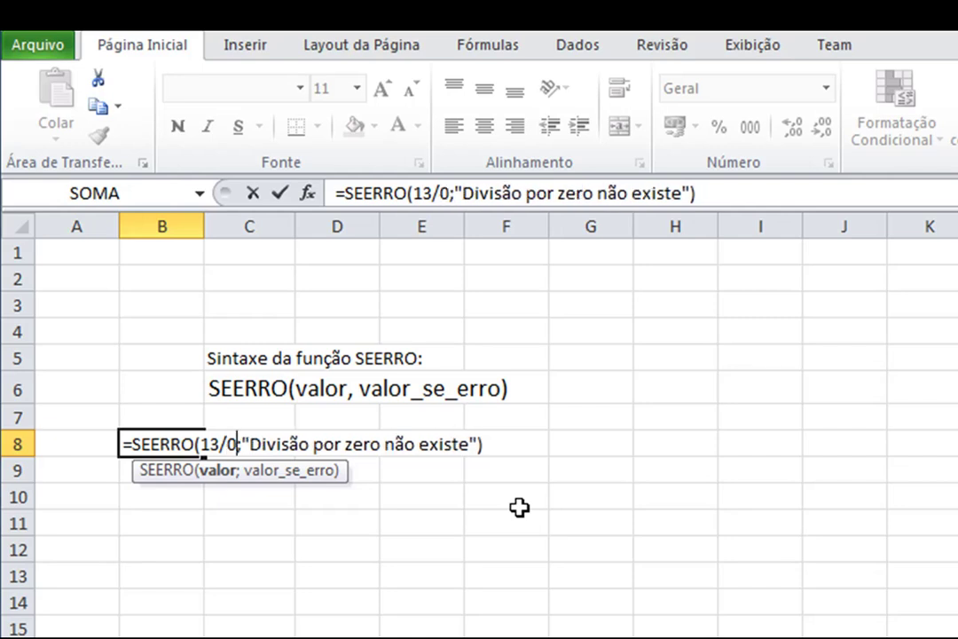
key("Return")
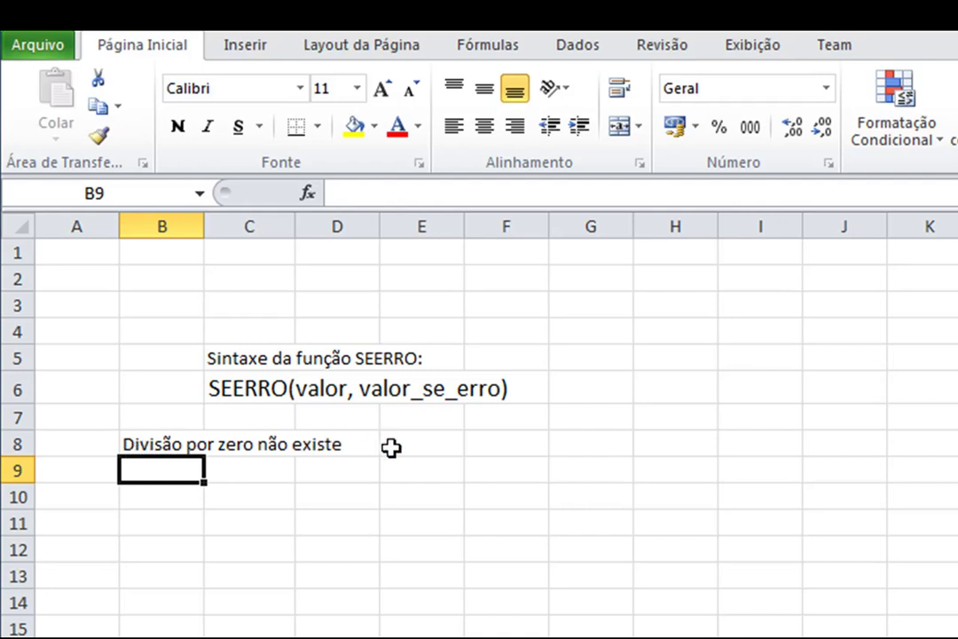
left_click(182, 445)
key("Delete")
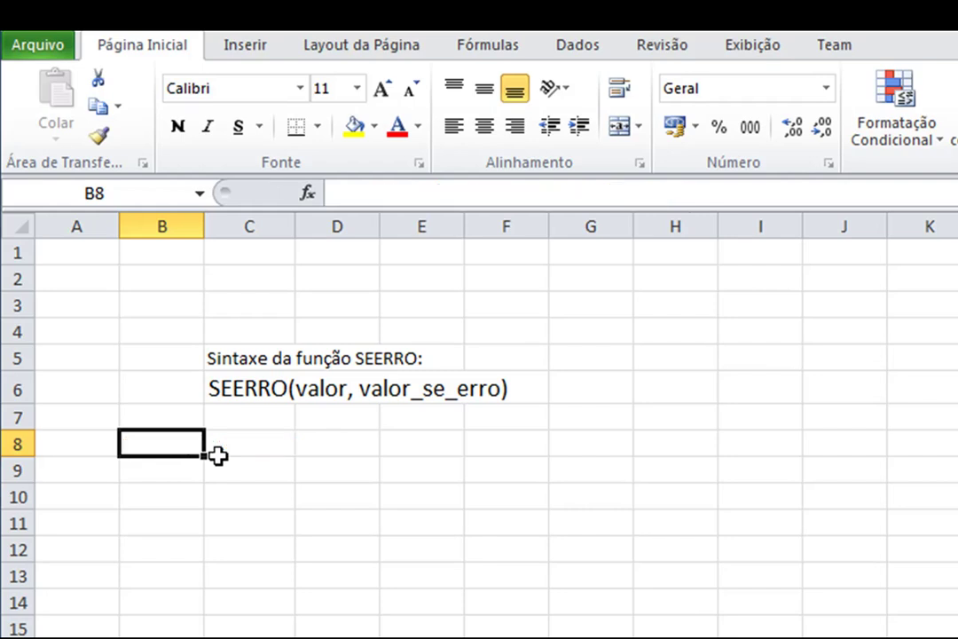
Write the labels Valor1, Valor2 and Resultado in cells A7, A8 and A9.
key("Left")
key("Up")
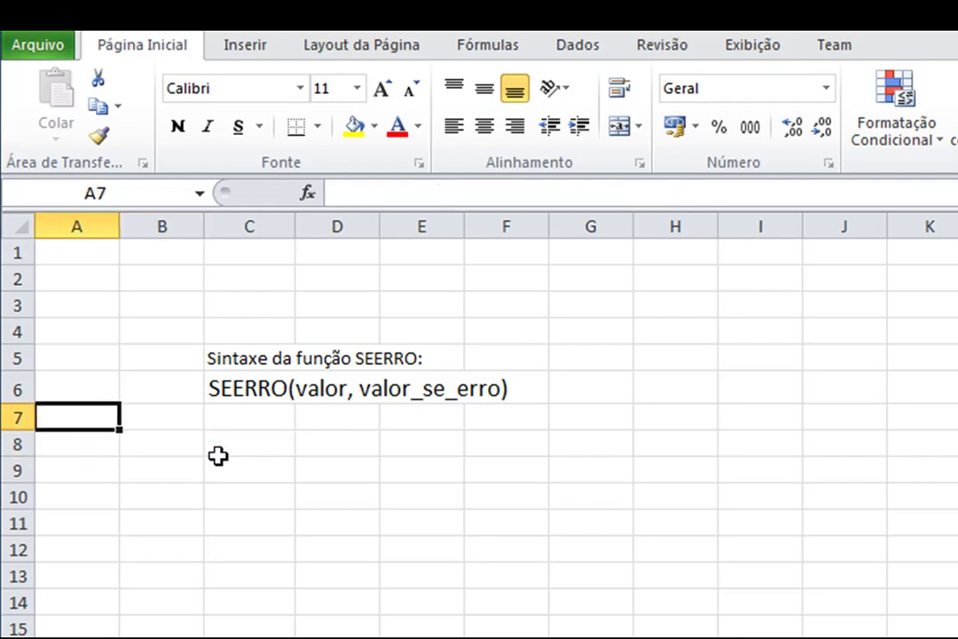
type("Valor1")
key("Return")
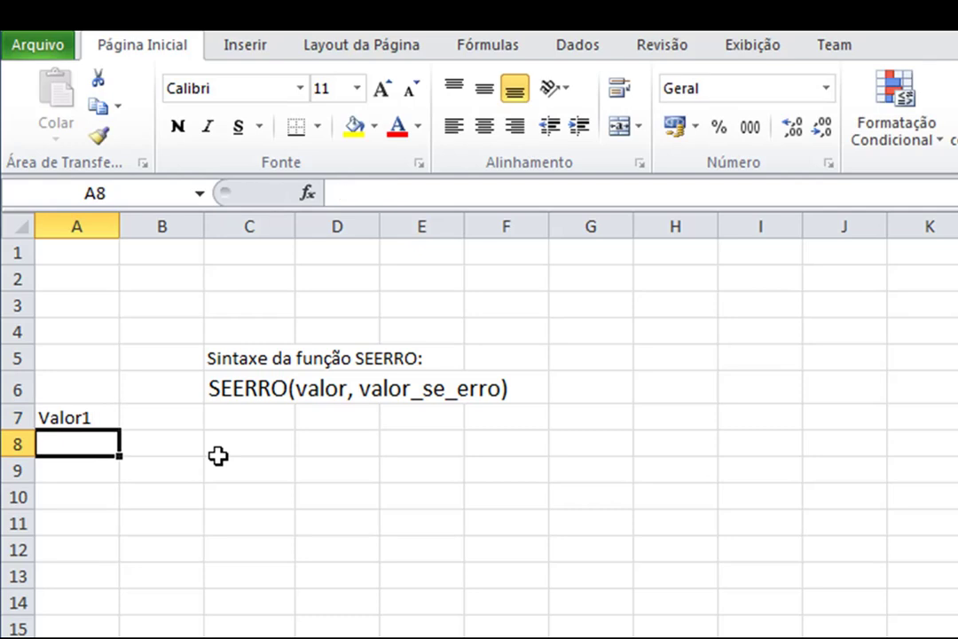
type("Valor2")
key("Return")
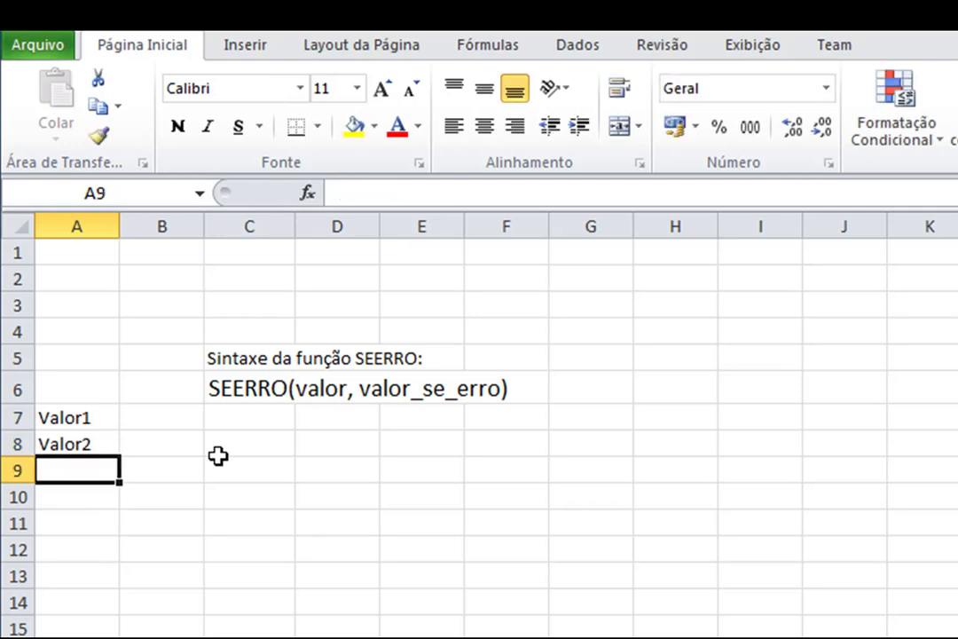
type("Resultado")
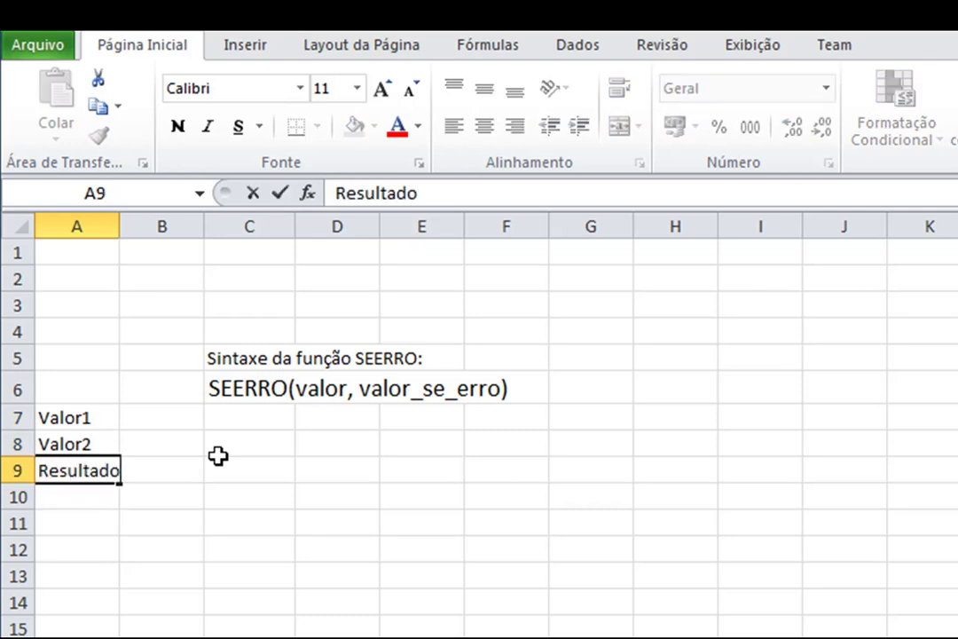
Enter 13 in cell B7 and 5 in cell B8, and widen column A to fit the Resultado label.
key("Up")
key("Up")
key("Right")
type("13")
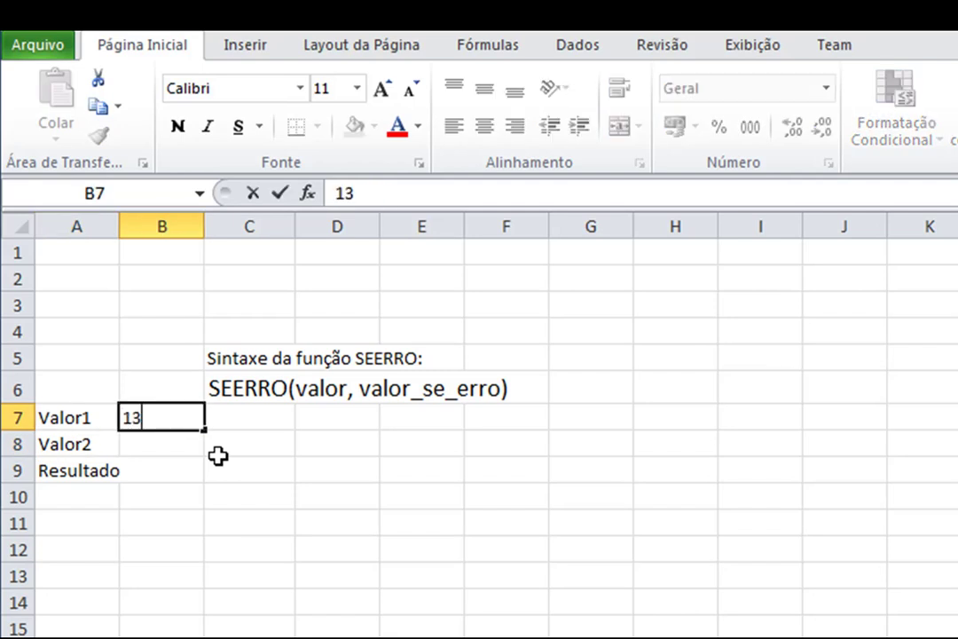
key("Return")
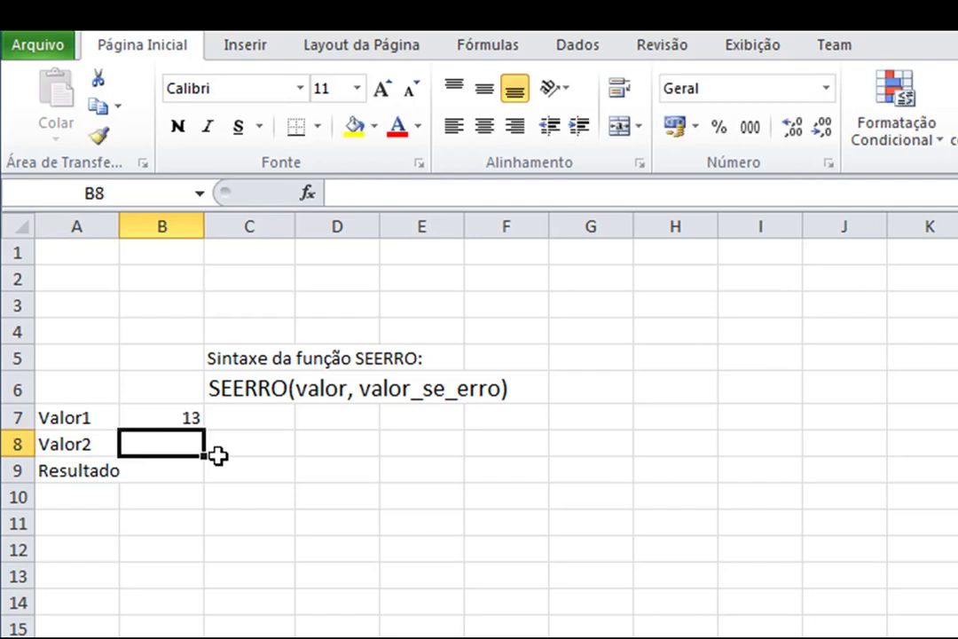
type("5")
key("Return")
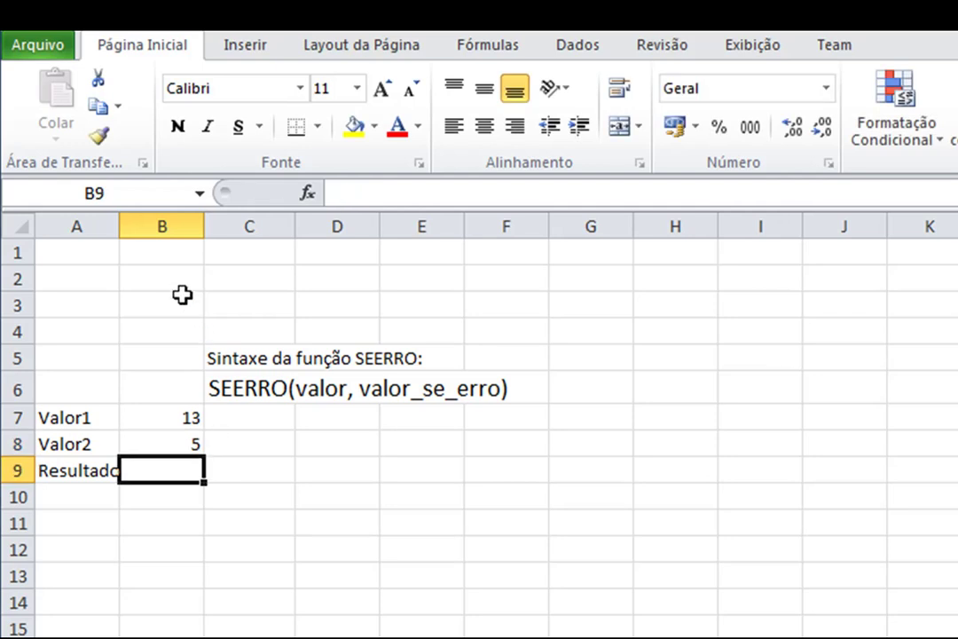
left_click_drag(120, 230, 128, 231)
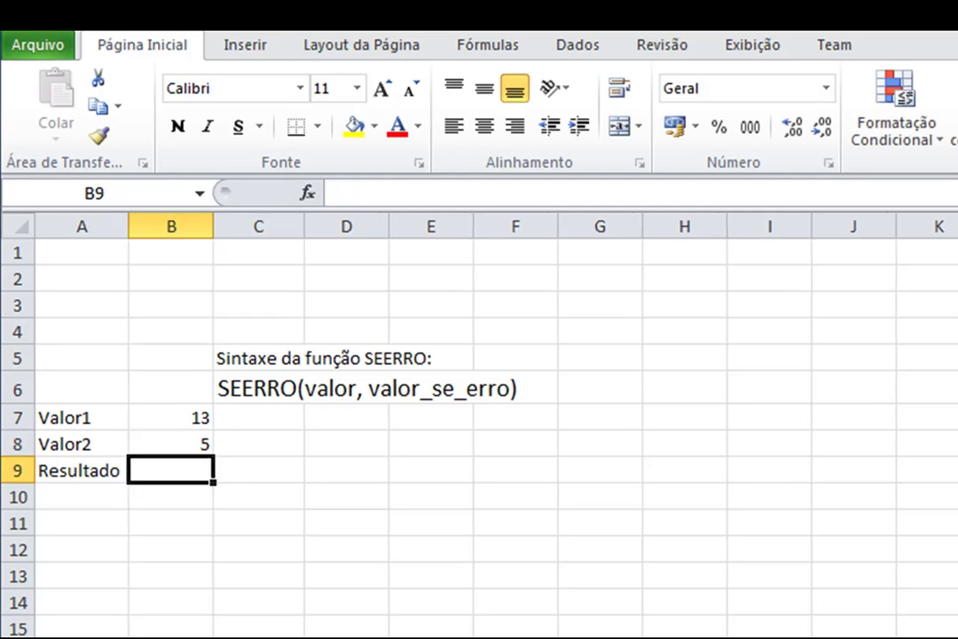
type("=SEERRO")
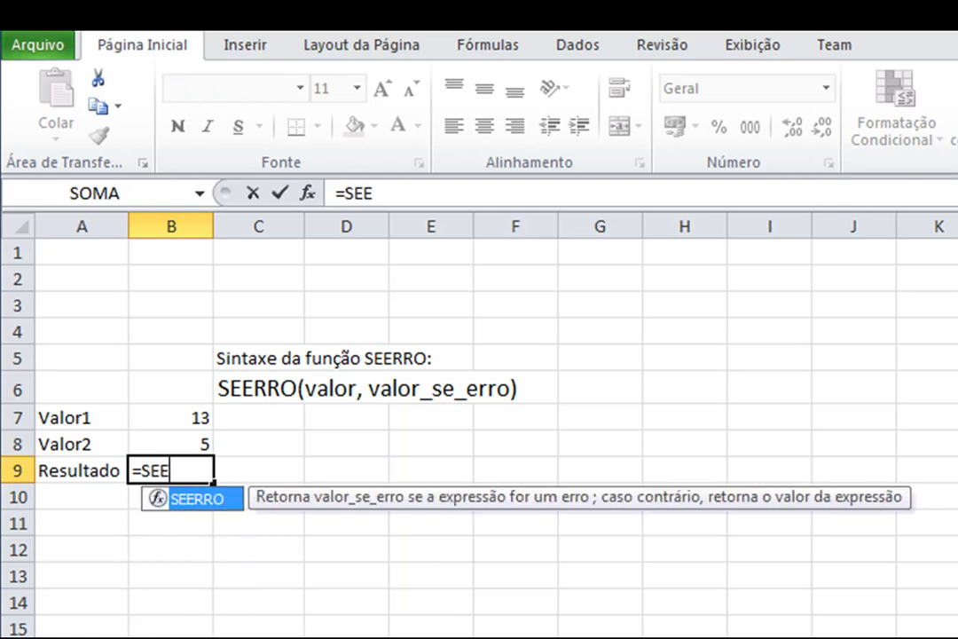
key("BackSpace")
key("BackSpace")
key("BackSpace")
key("BackSpace")
key("BackSpace")
key("BackSpace")
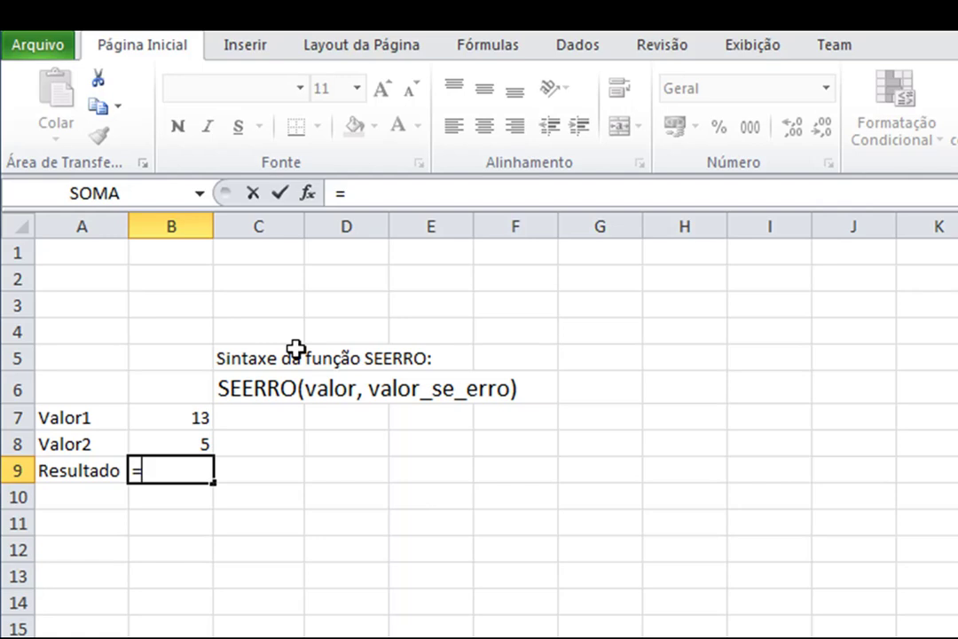
Complete the formula in cell B9 as =B7/B8 to divide Valor1 by Valor2.
left_click(165, 421)
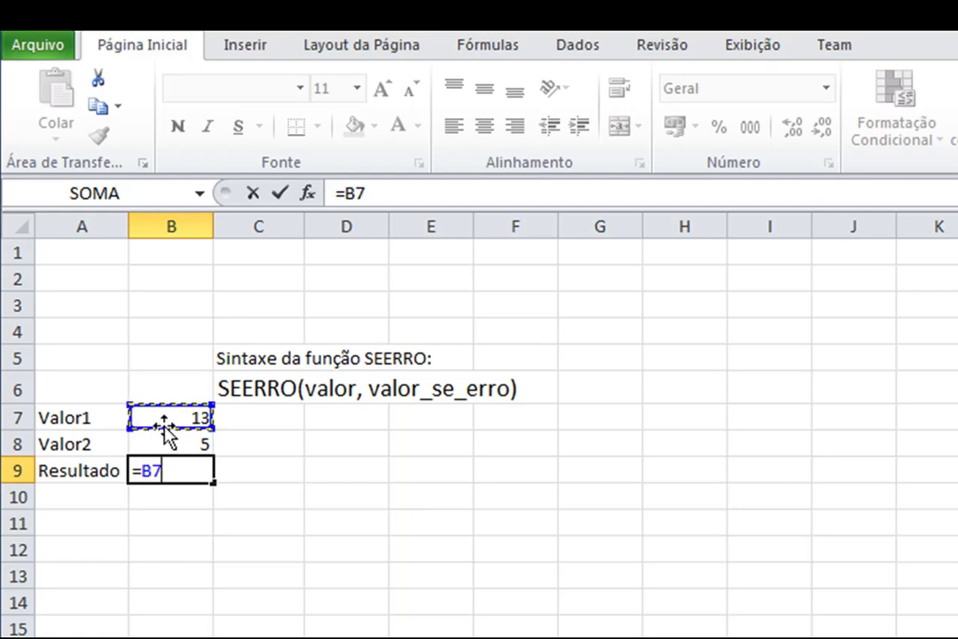
type("/")
left_click(179, 444)
key("Return")
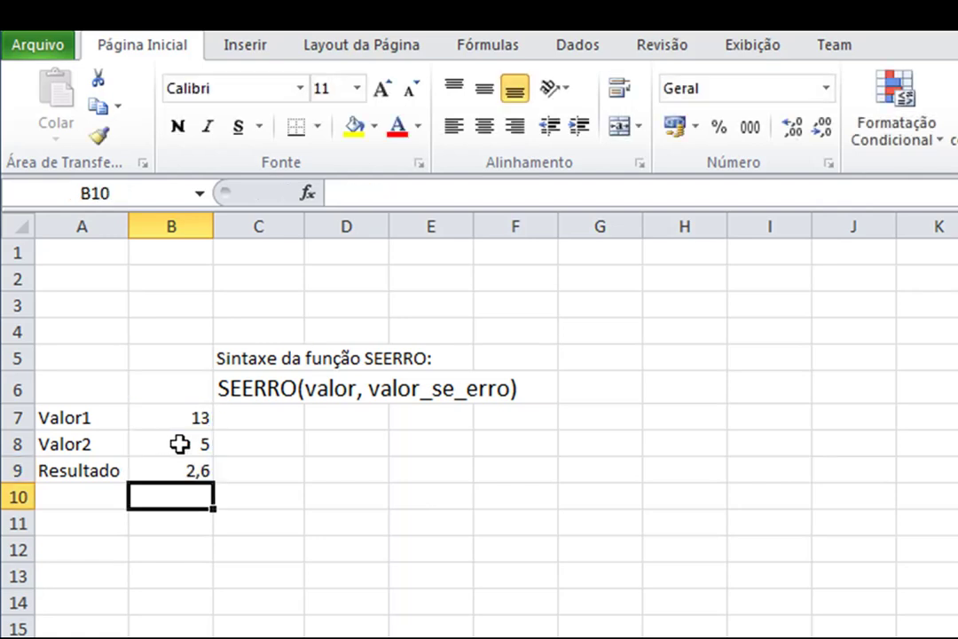
Set Valor2 in cell B8 to 0 and check the error indicator next to the Resultado cell B9.
left_click(169, 443)
type("0")
key("Return")
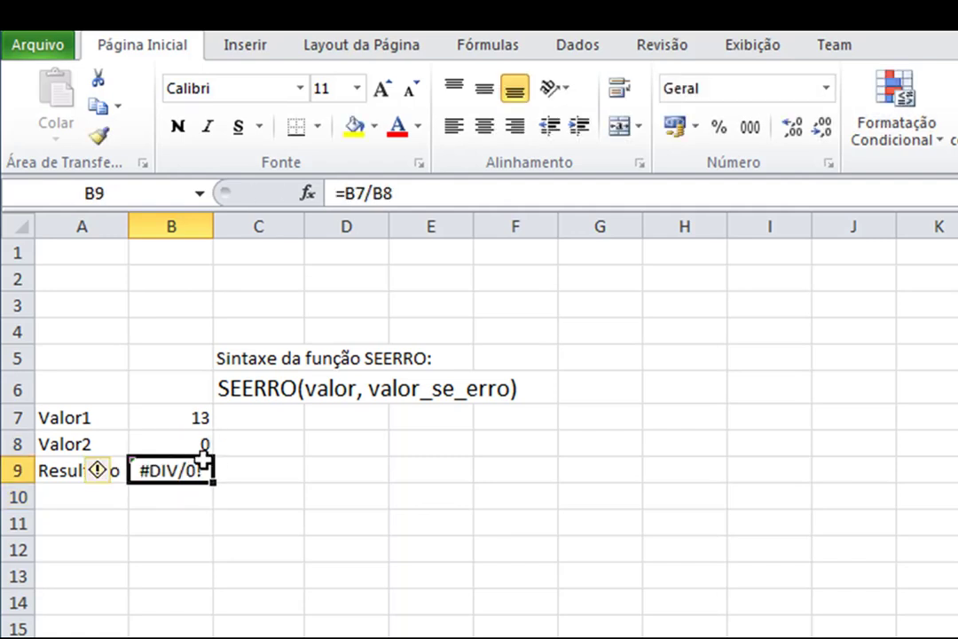
mouse_move(102, 478)
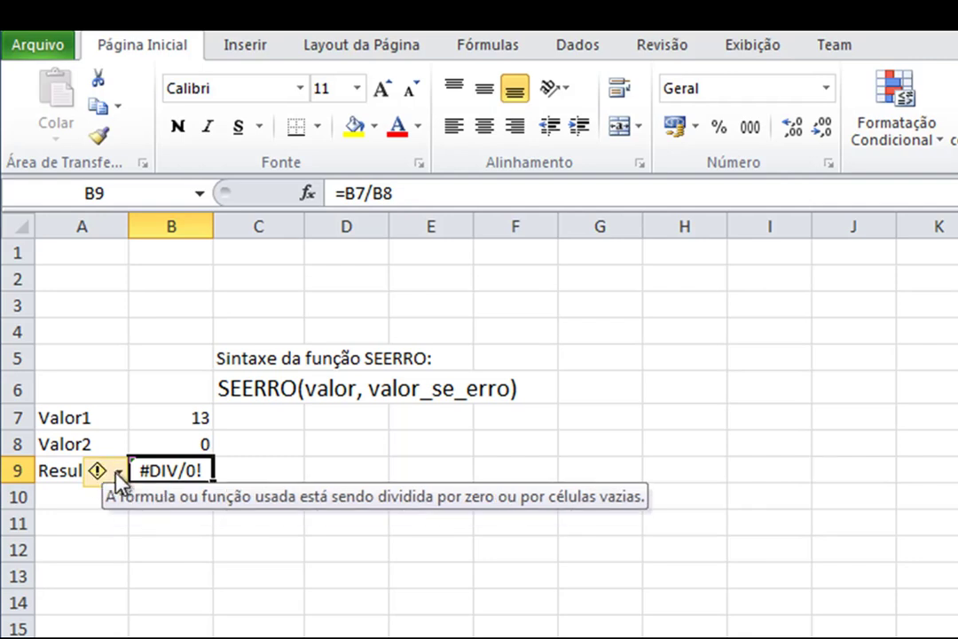
left_click(117, 472)
left_click(293, 468)
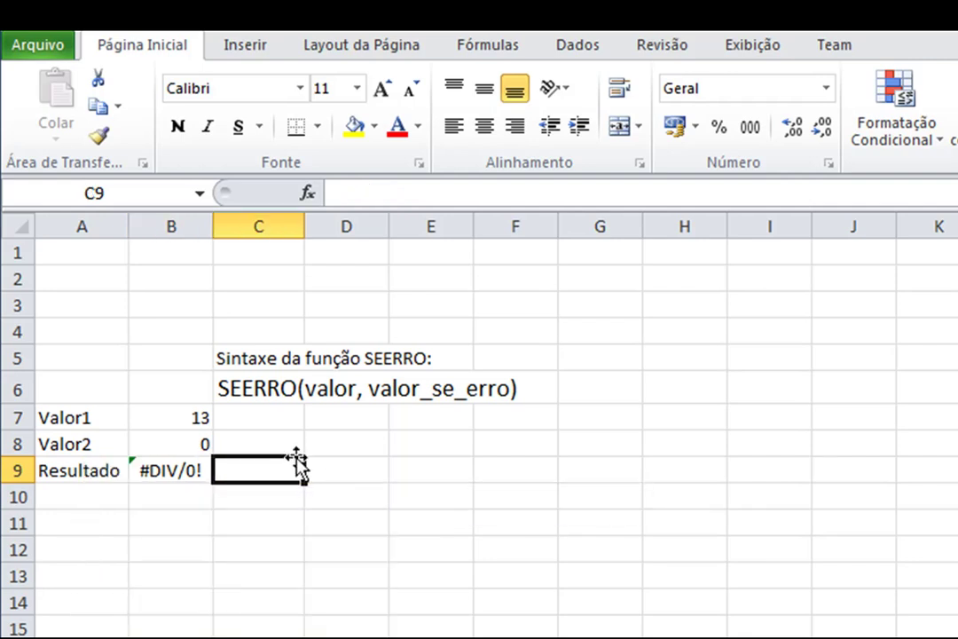
Replace the Resultado formula in cell B9 with a SEERRO formula whose first argument is B7/B8.
left_click(156, 473)
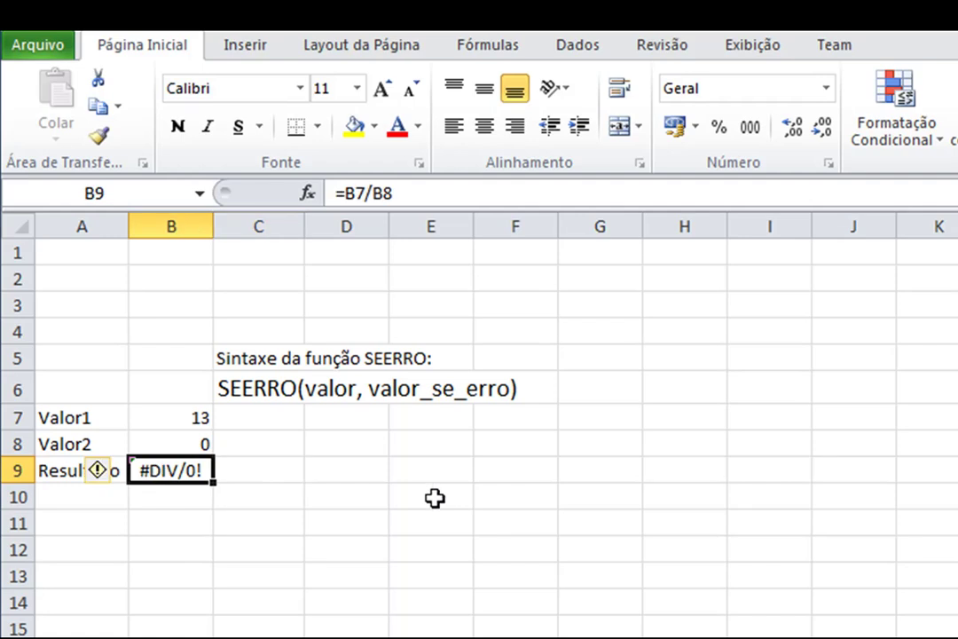
key("Delete")
type("=")
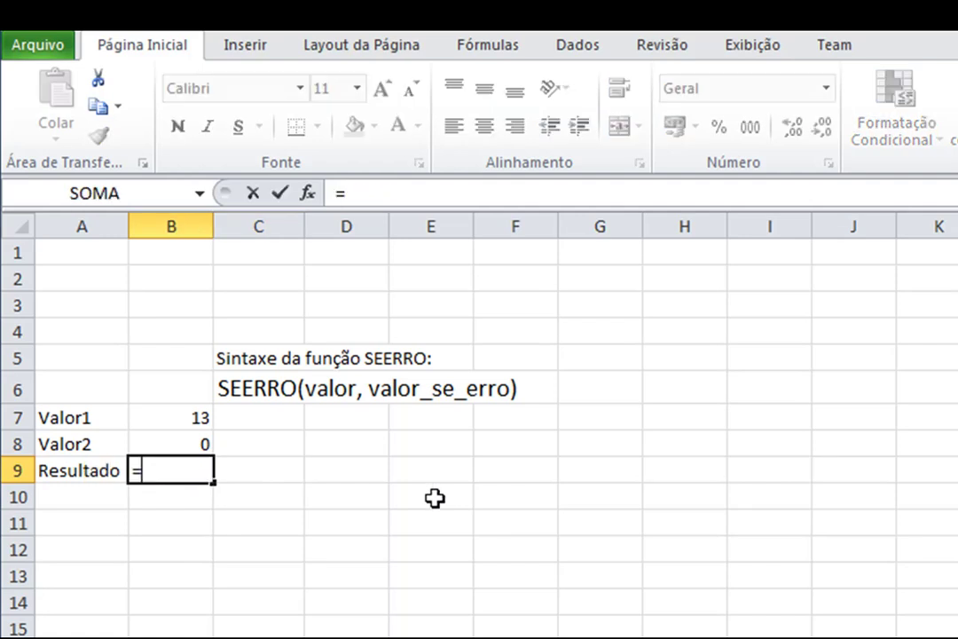
type("SERR")
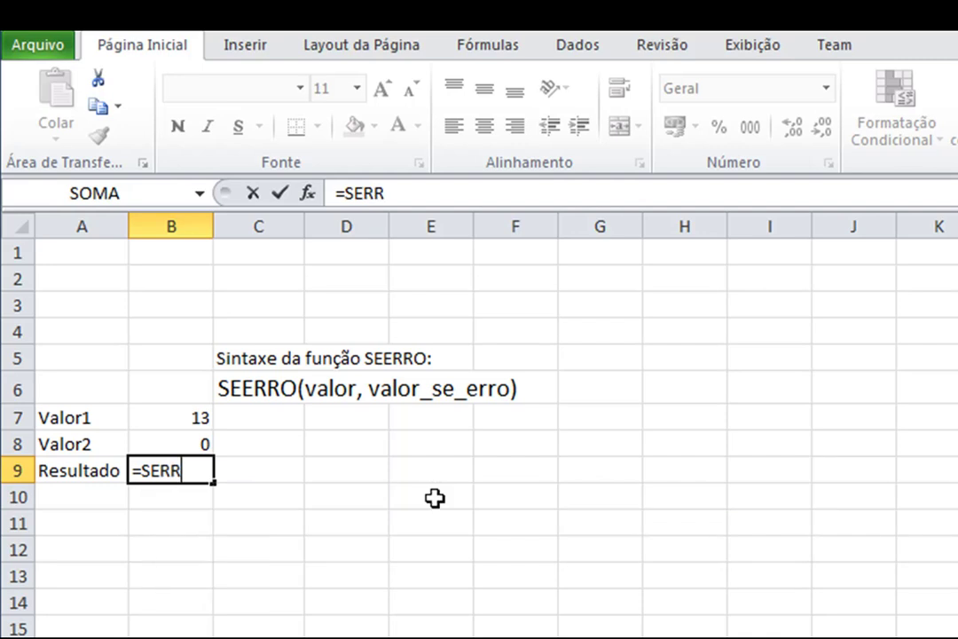
type("O")
left_click(161, 468)
type("E")
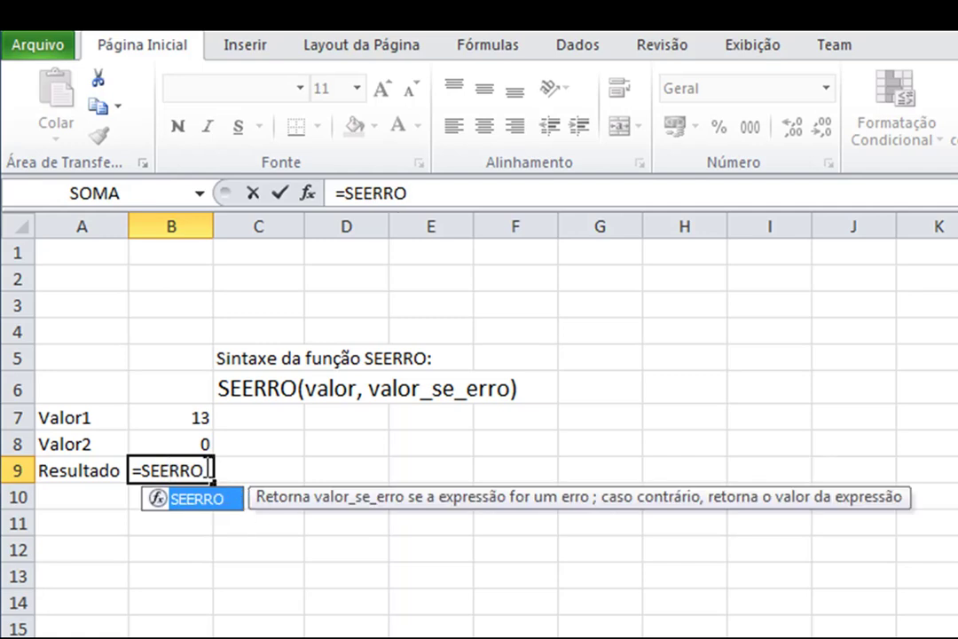
left_click(209, 468)
type("(")
left_click(188, 417)
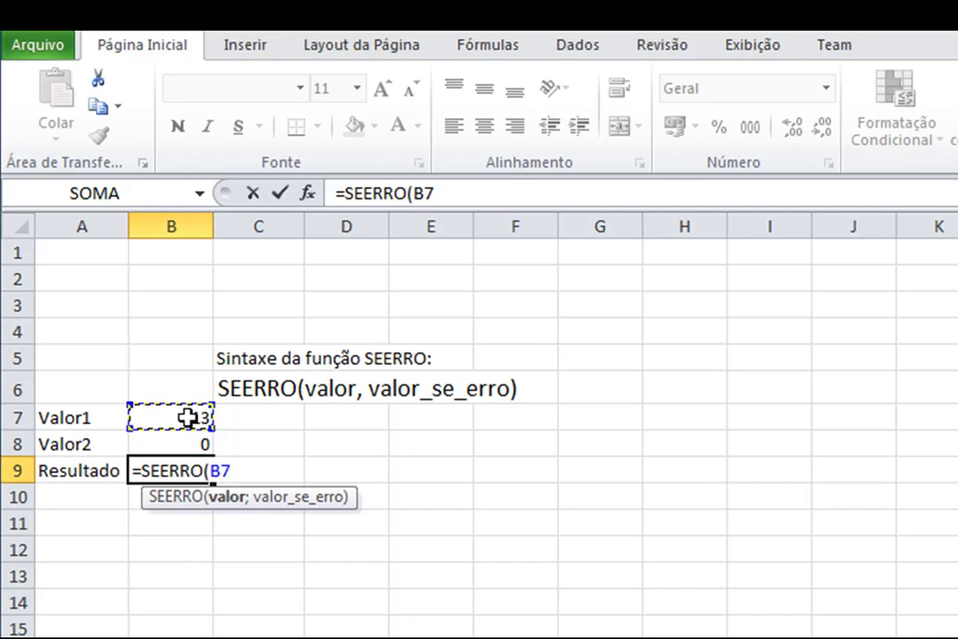
type("/")
left_click(193, 445)
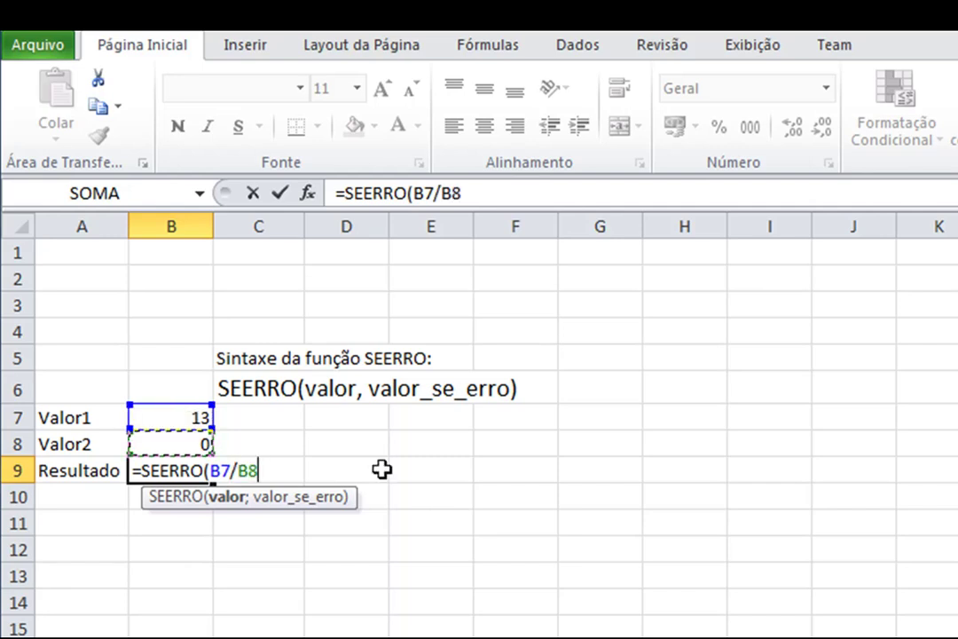
Complete the SEERRO formula in B9 with "Não divida por zero!" as the value returned on error.
type(";\"N")
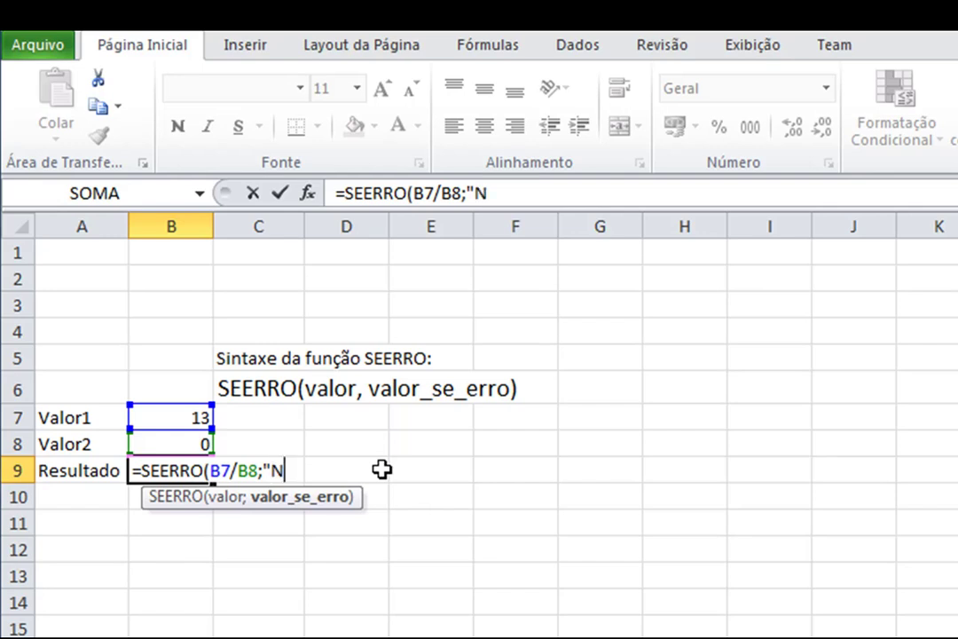
type("ão divida por z")
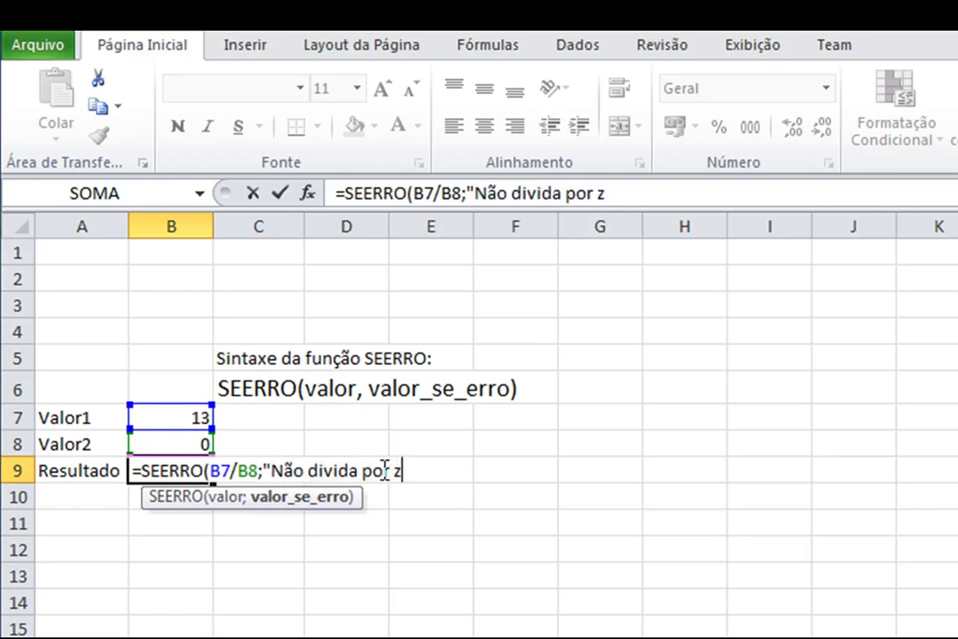
type("ero!\")")
key("Return")
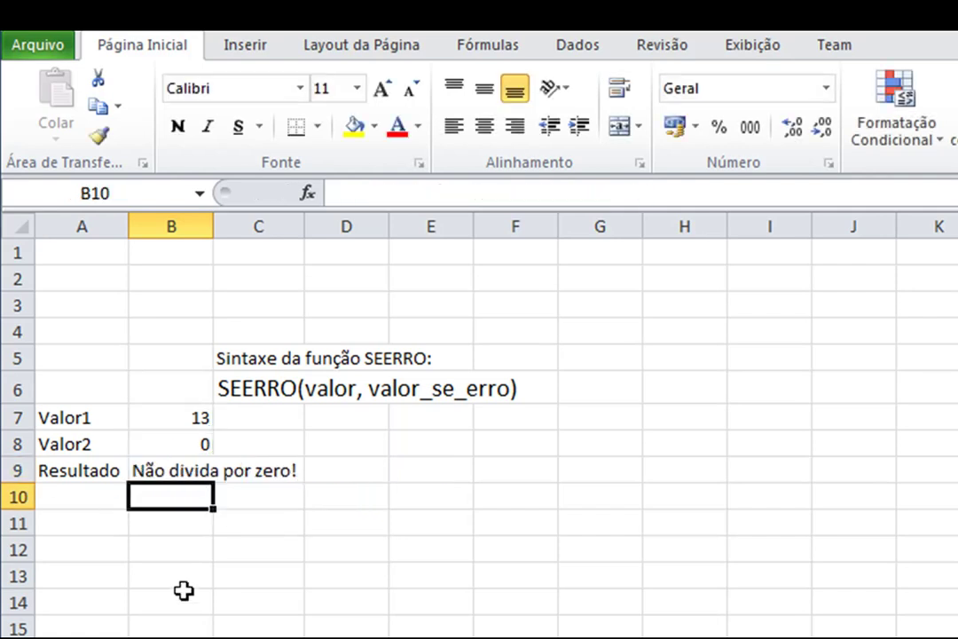
Set Valor2 in cell B8 to 3.
left_click(186, 443)
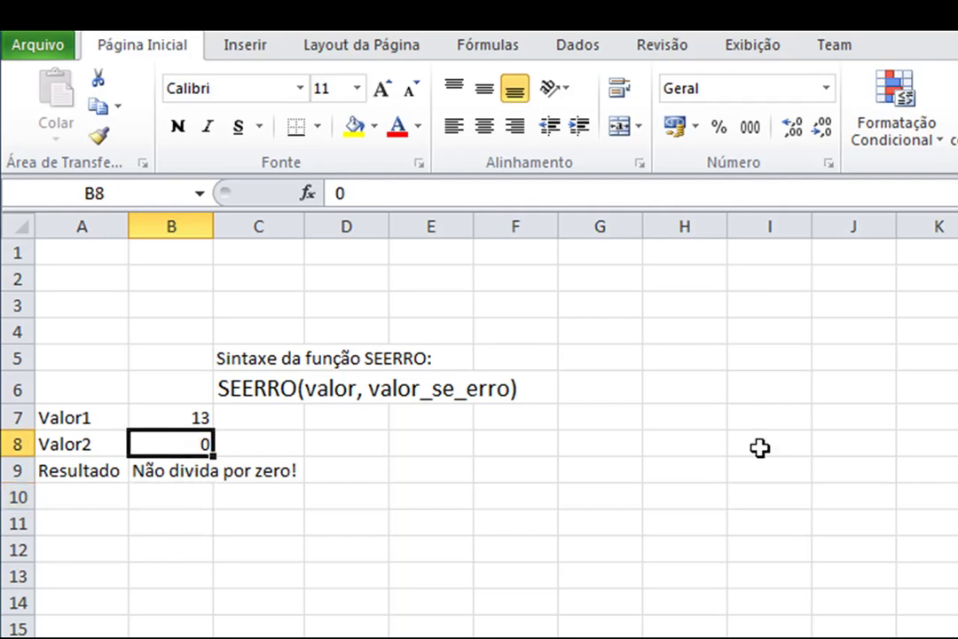
type("3")
key("Tab")
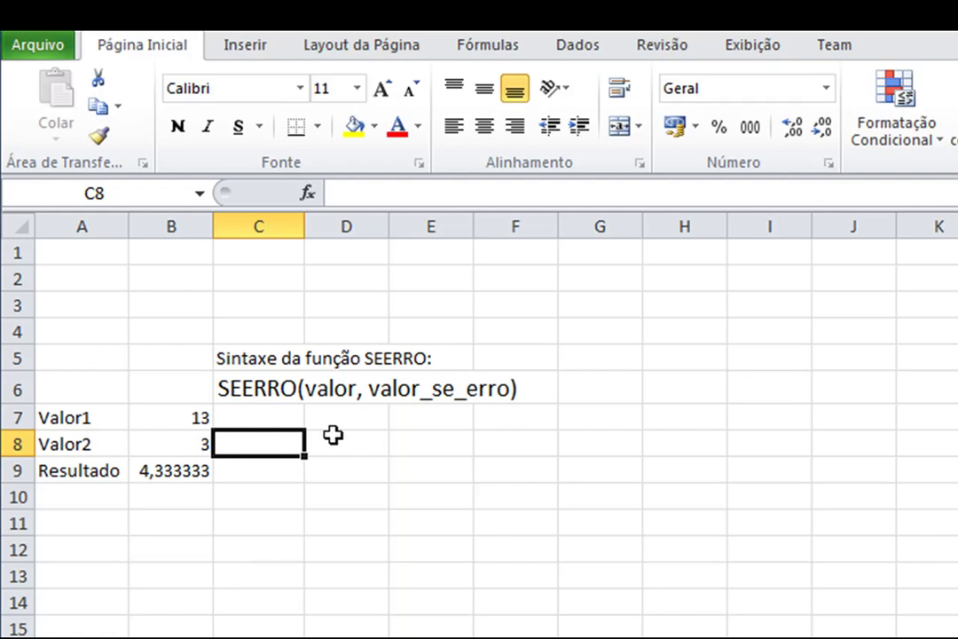
Clear the contents of the range A1:F12 to empty the worksheet.
left_click_drag(548, 543, 76, 263)
key("Delete")
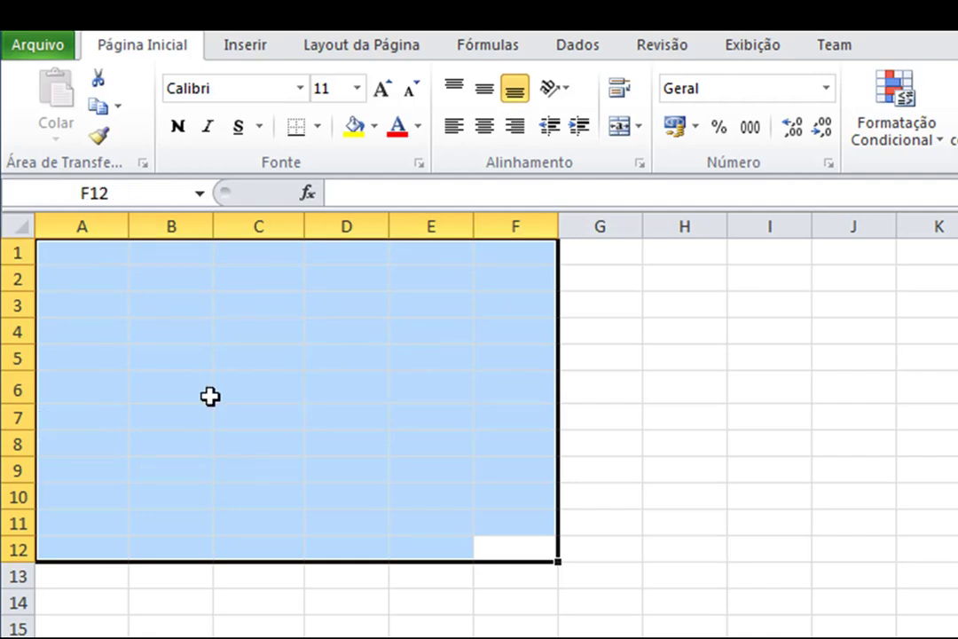
left_click(171, 388)
Enter the title Lista de produtos in A1 and the column headings Produto and Preço in A2 and B2.
left_click(95, 251)
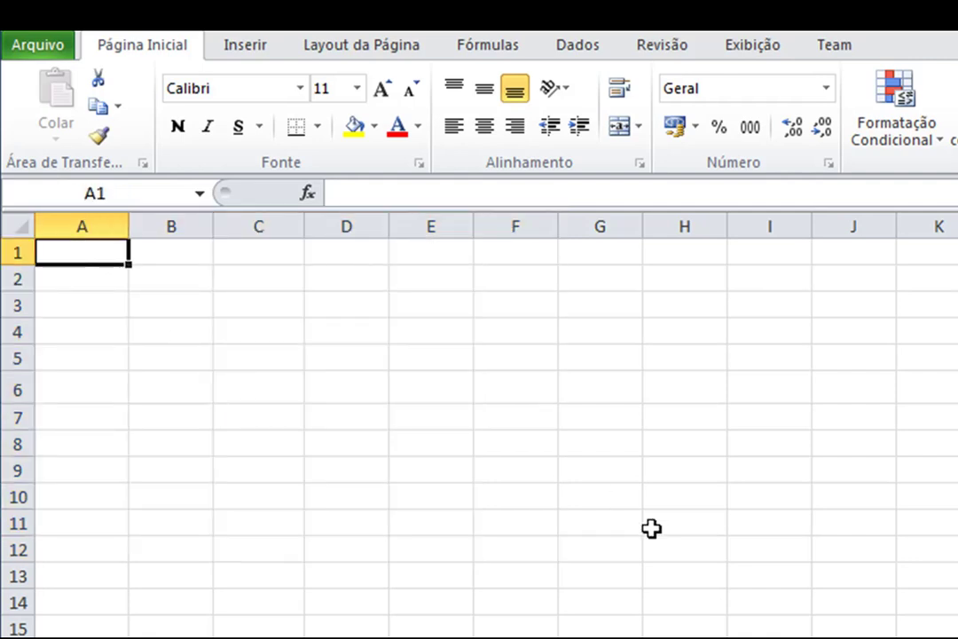
type("Lista")
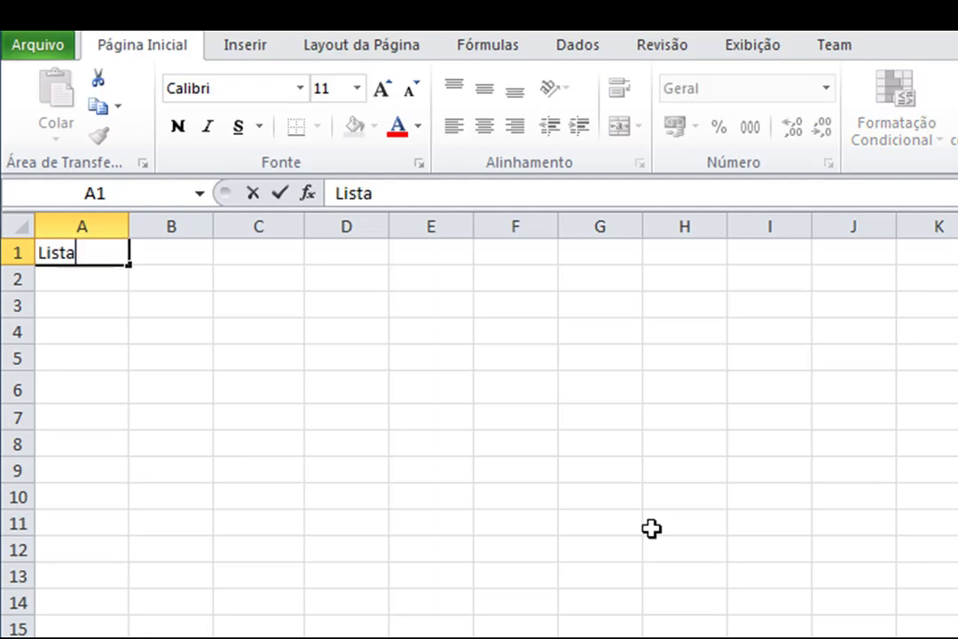
type(" de pro")
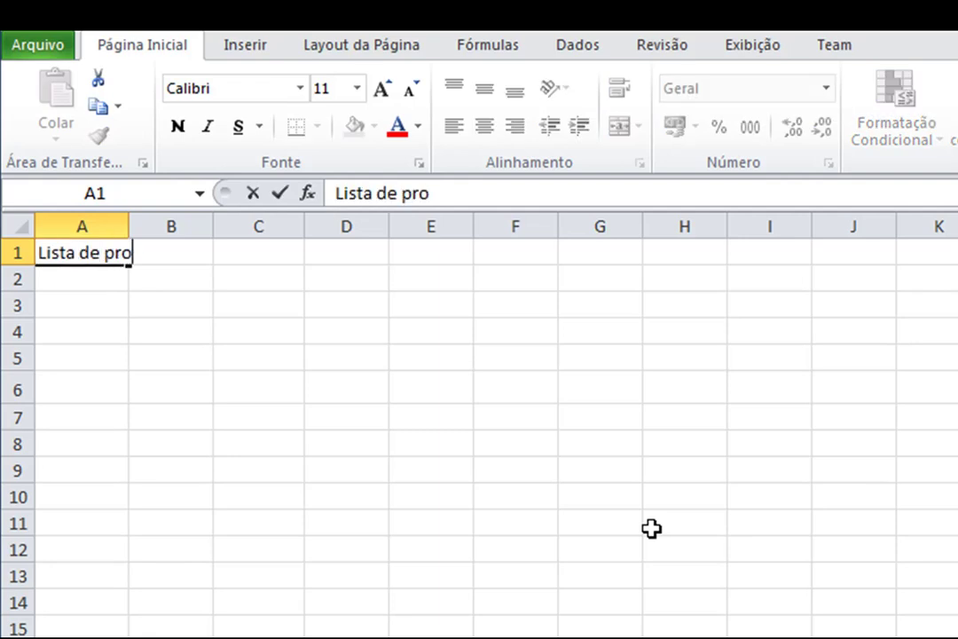
type("dutos")
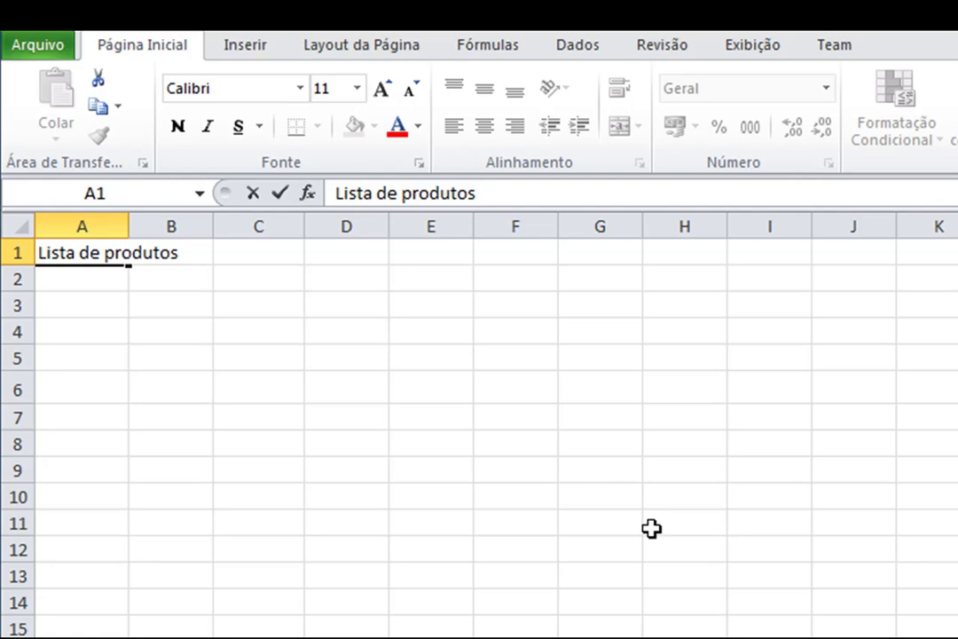
key("Return")
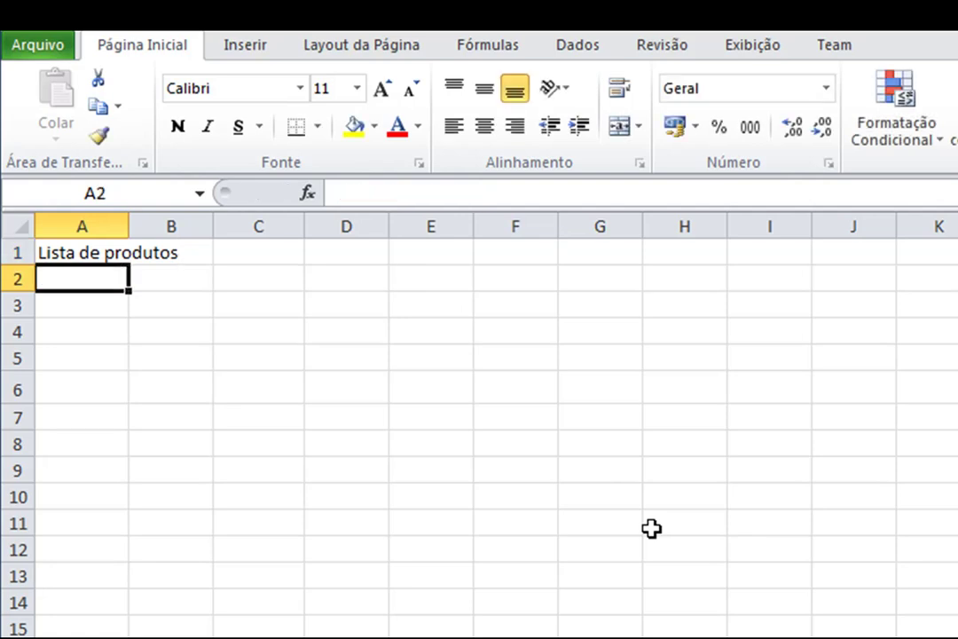
type("Produto")
key("Tab")
type("Preço")
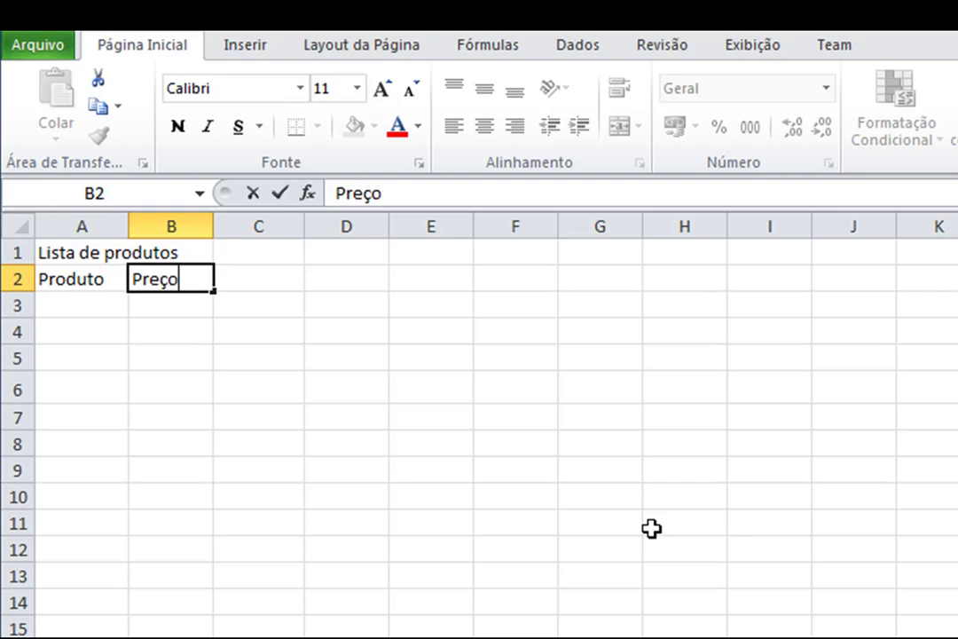
key("Return")
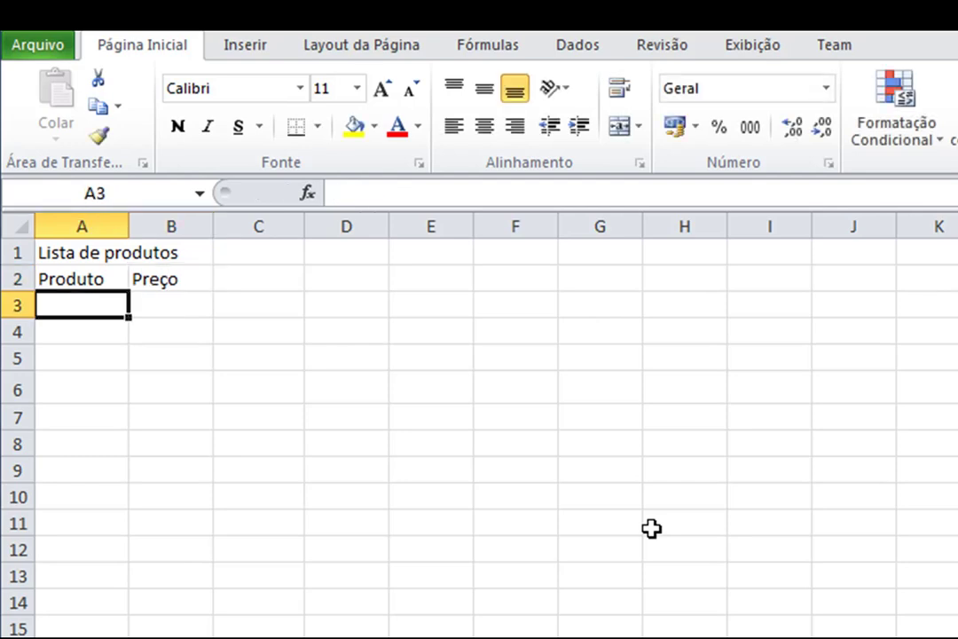
List the products Celular, GPS and Monitor in cells A3 to A5.
type("Celular")
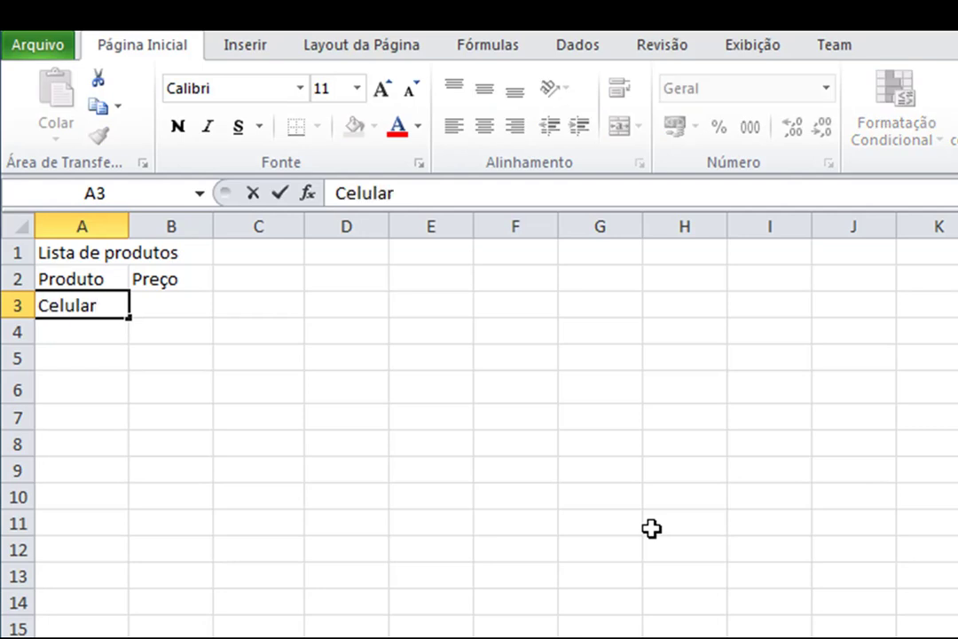
key("Return")
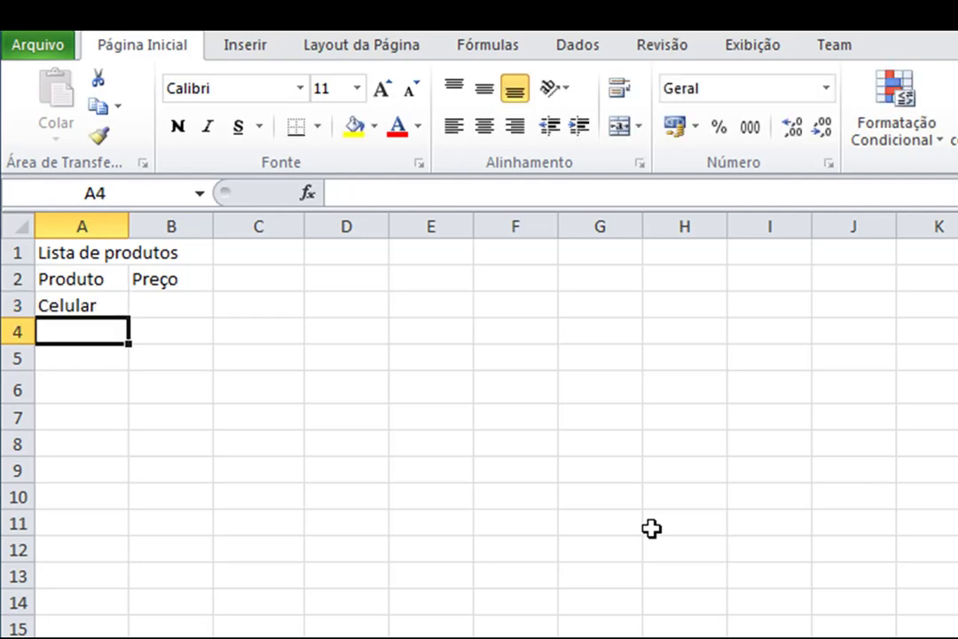
type("GPS")
key("Return")
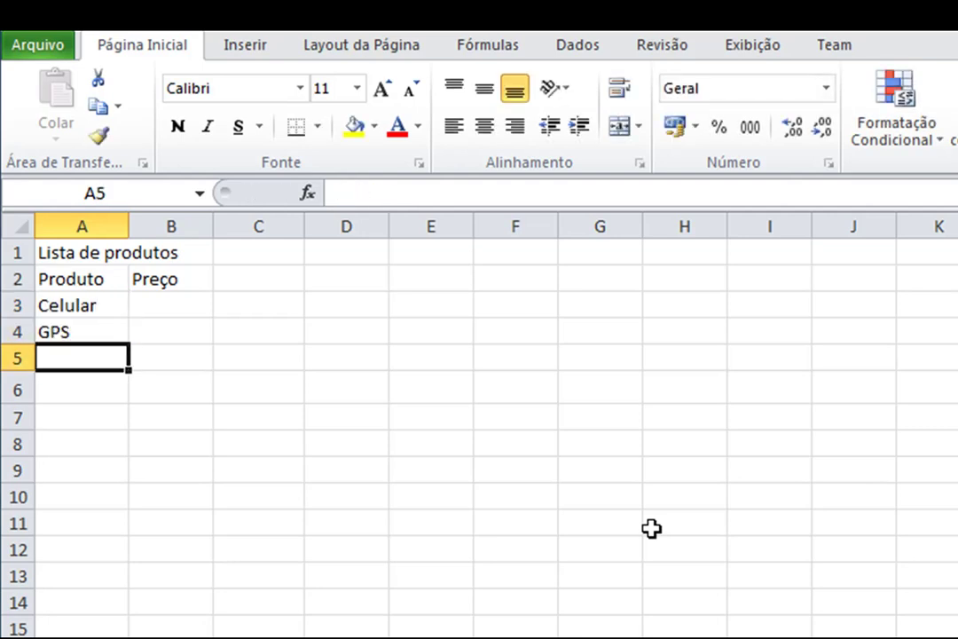
type("MOnito")
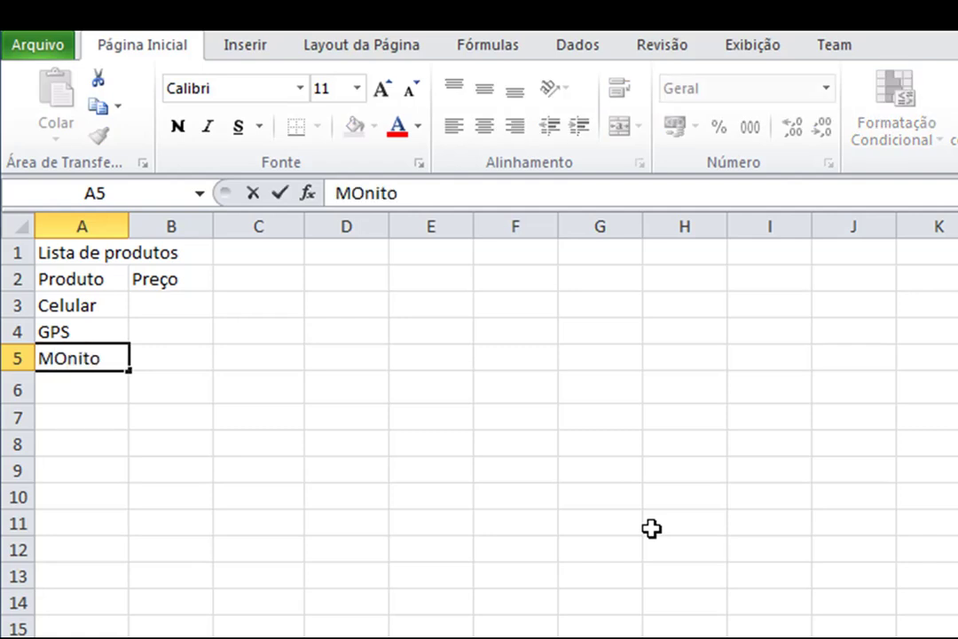
key("Return")
double_click(101, 359)
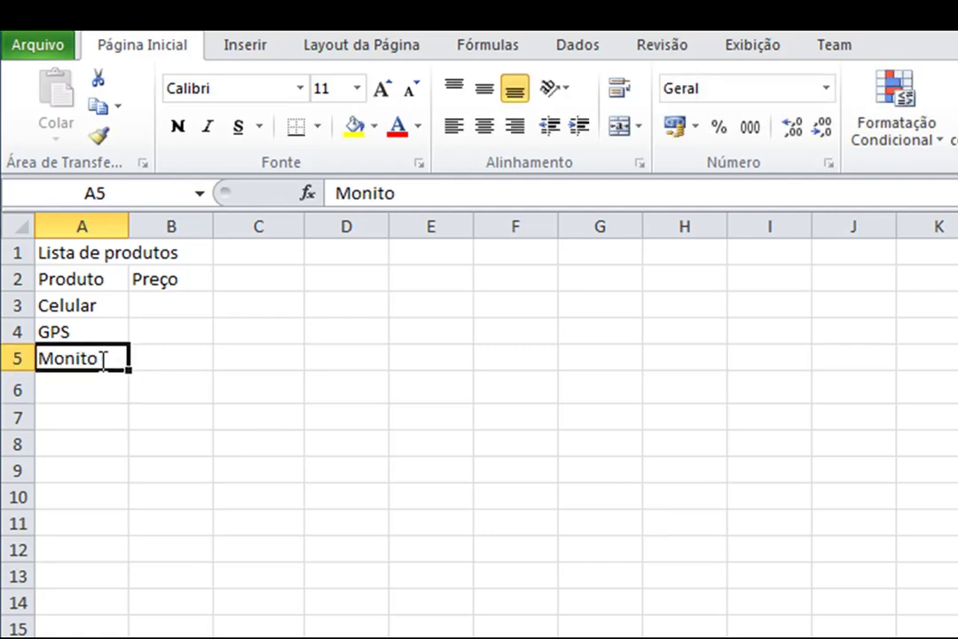
type("r")
key("Return")
Add the products Mouse, No-break and Teclado in cells A6 to A8.
type("mous")
key("BackSpace")
key("BackSpace")
key("BackSpace")
key("BackSpace")
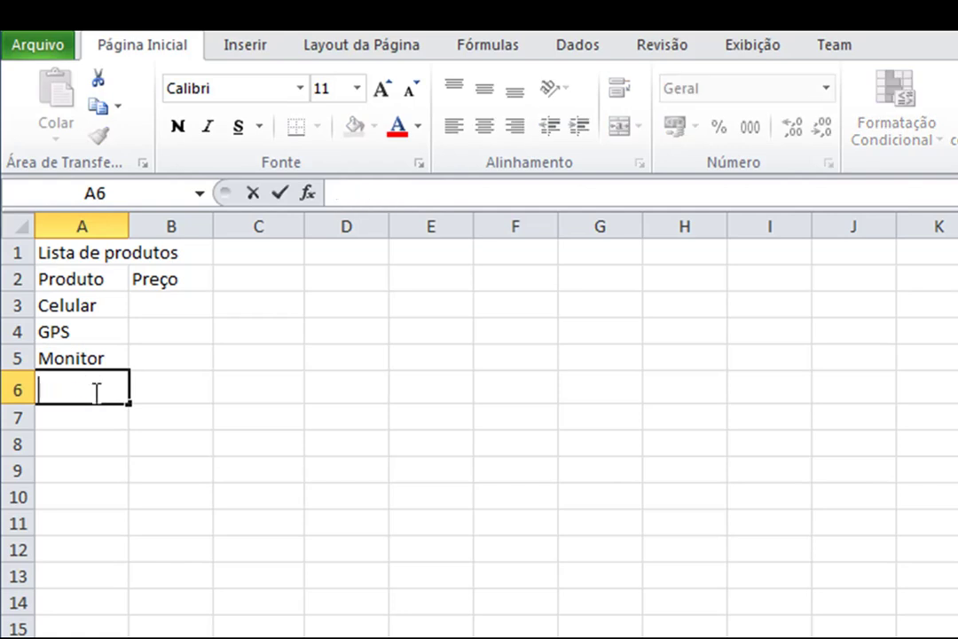
type("N")
key("BackSpace")
type("Mouse")
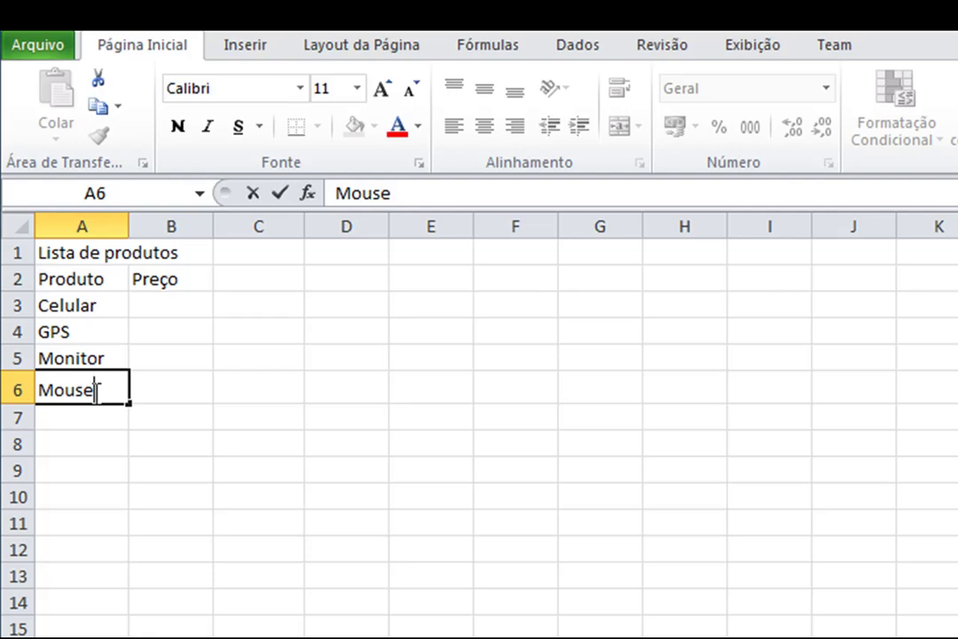
key("Return")
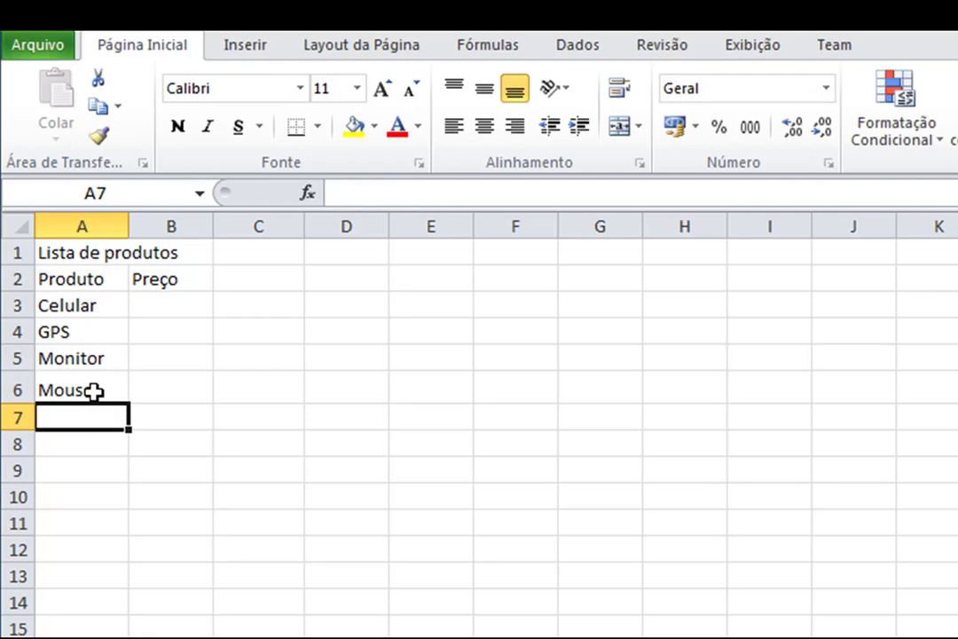
type("No-br")
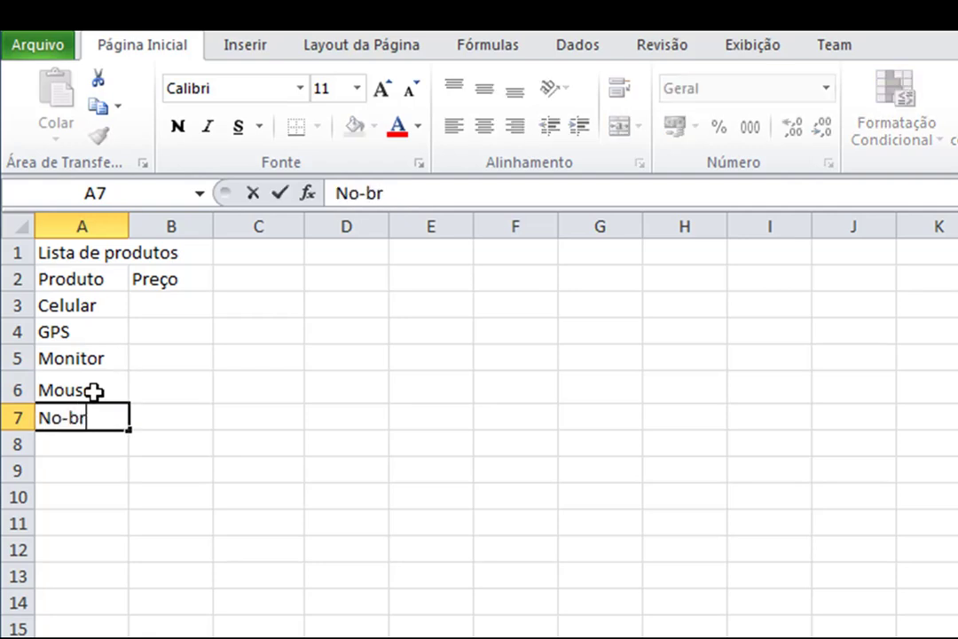
type("eak")
key("Return")
type("Teclado")
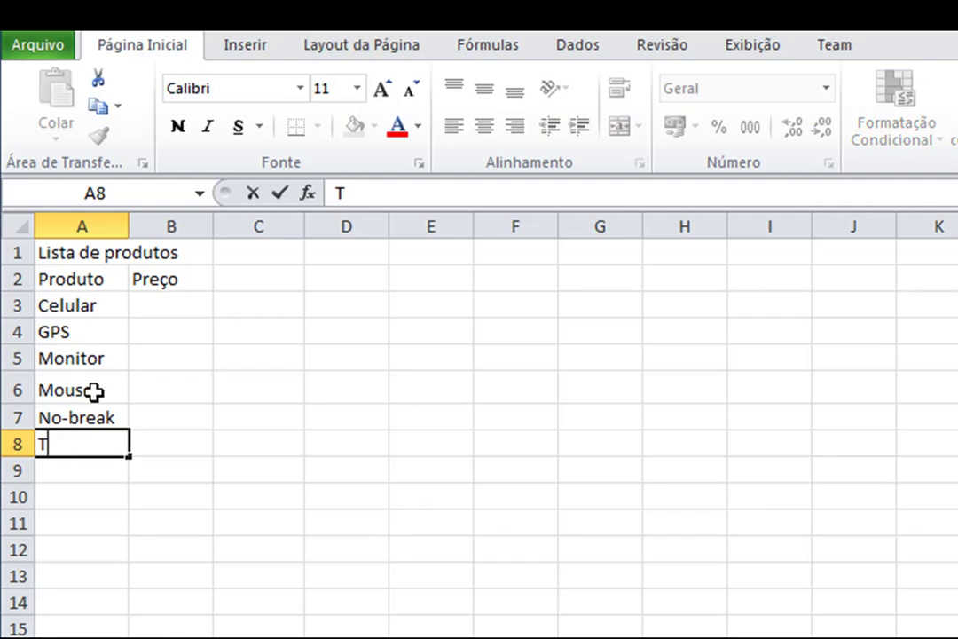
Enter the prices 700 for Celular, 450 for GPS and 670 for Monitor in cells B3 to B5.
key("Up")
key("Up")
key("Up")
key("Up")
key("Up")
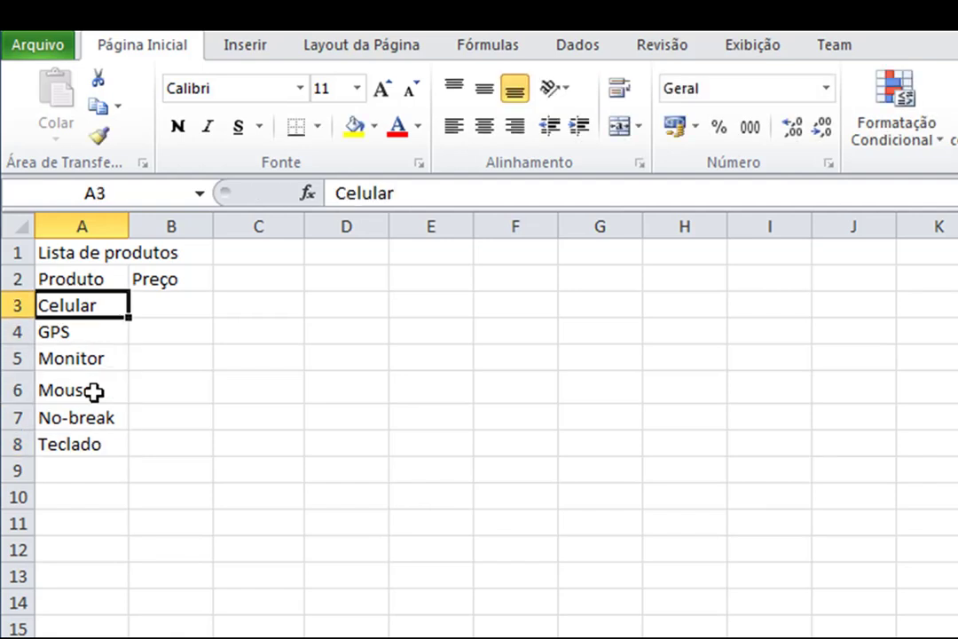
key("Right")
type("700")
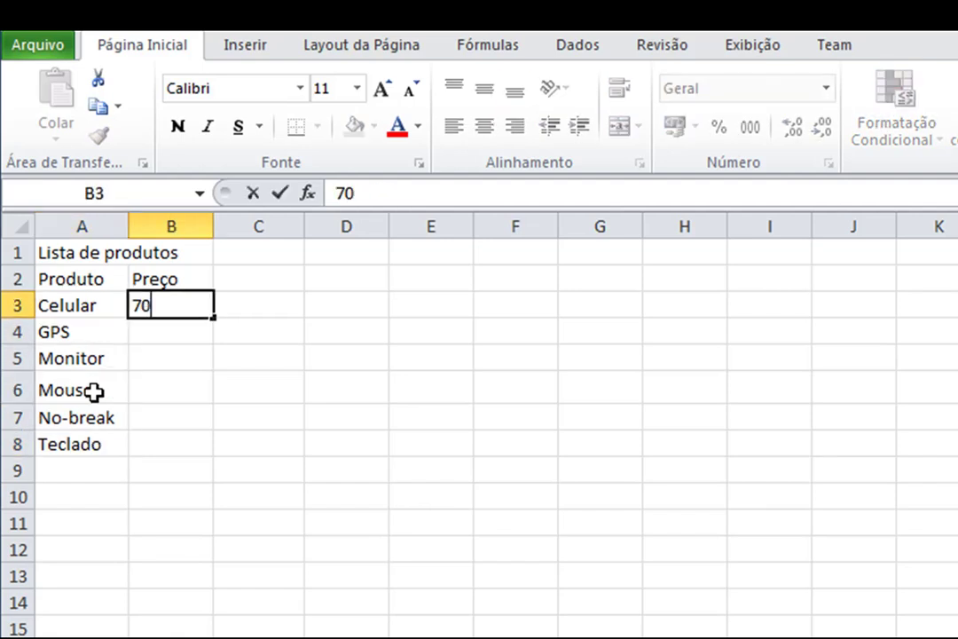
key("Return")
type("450")
key("Return")
type("670")
key("Return")
Enter the prices 23 for Mouse, 480 for No-break and 35 for Teclado in cells B6 to B8.
type("23")
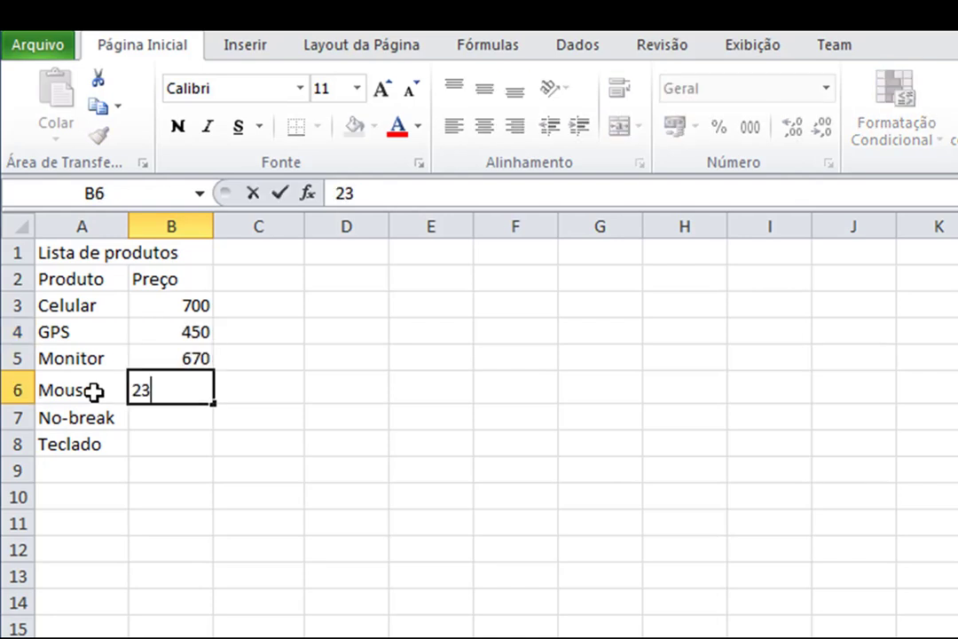
key("Return")
type("480")
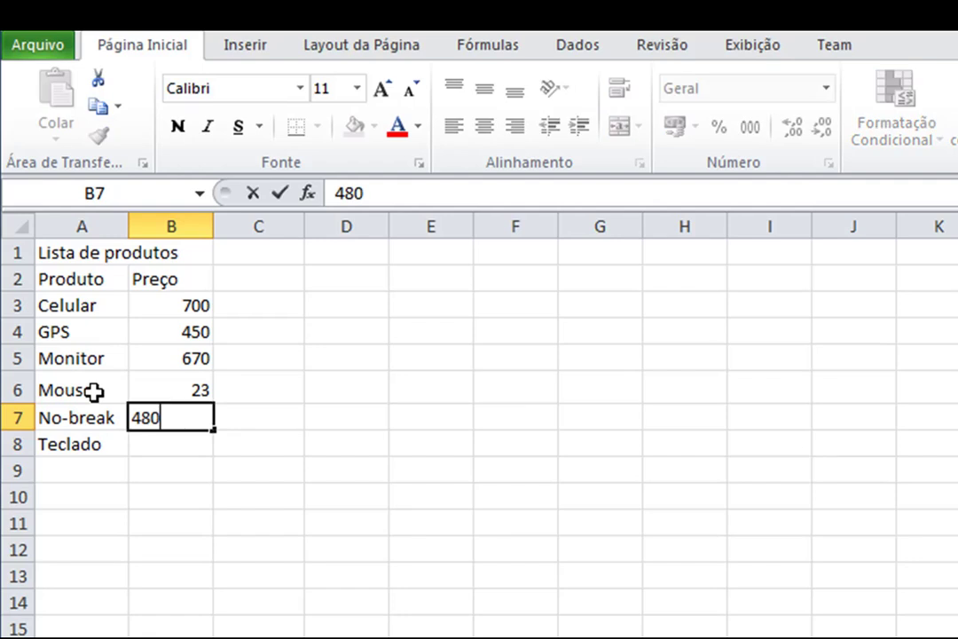
key("Return")
type("35")
key("Return")
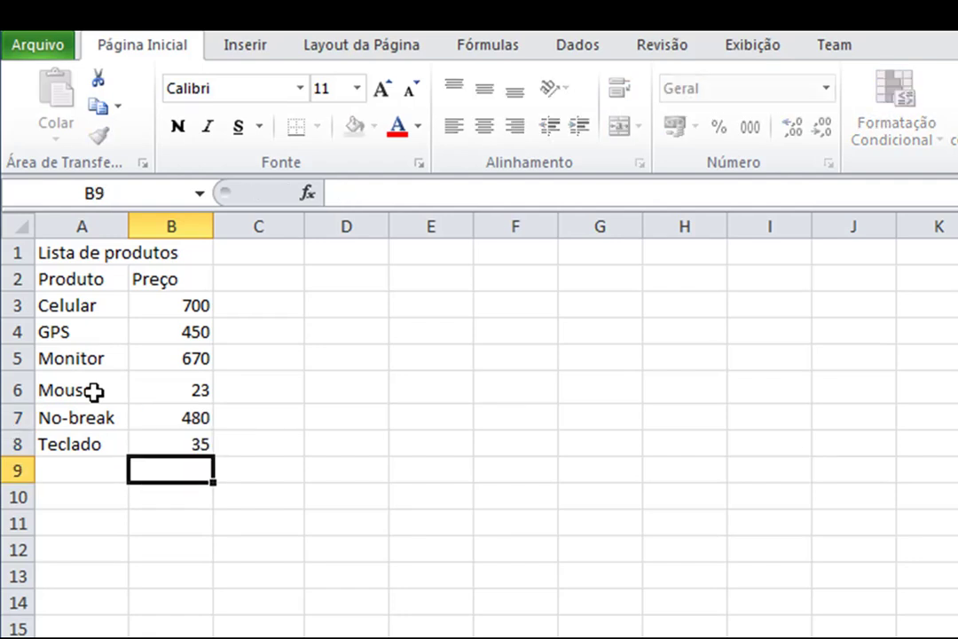
Merge and center the title Lista de produtos across cells A1 and B1.
left_click_drag(90, 252, 151, 252)
left_click(614, 133)
left_click(366, 366)
Set the font size of range A2:B8 to 12 and center its contents horizontally.
left_click_drag(115, 282, 184, 434)
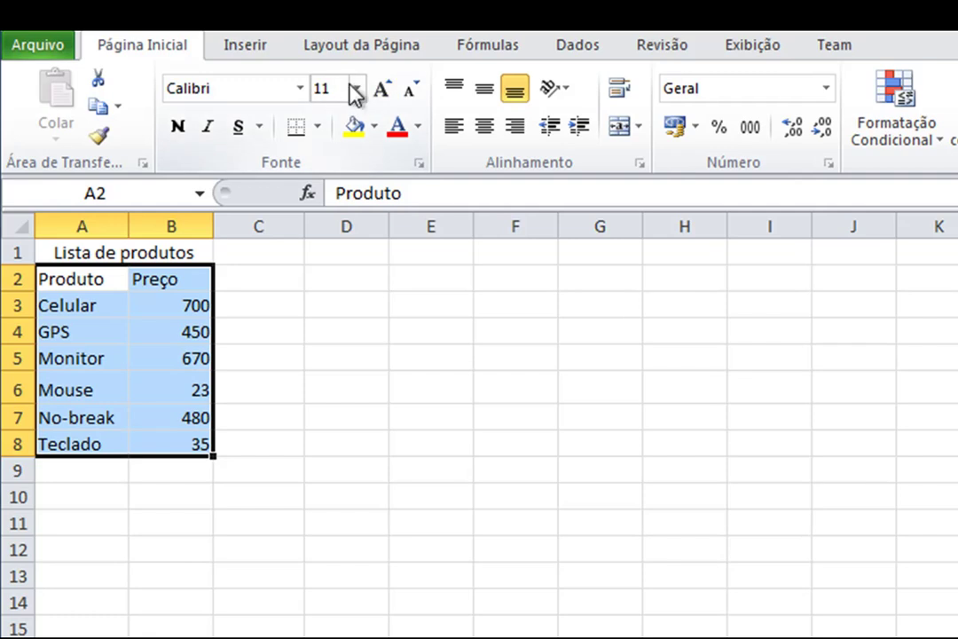
left_click(380, 89)
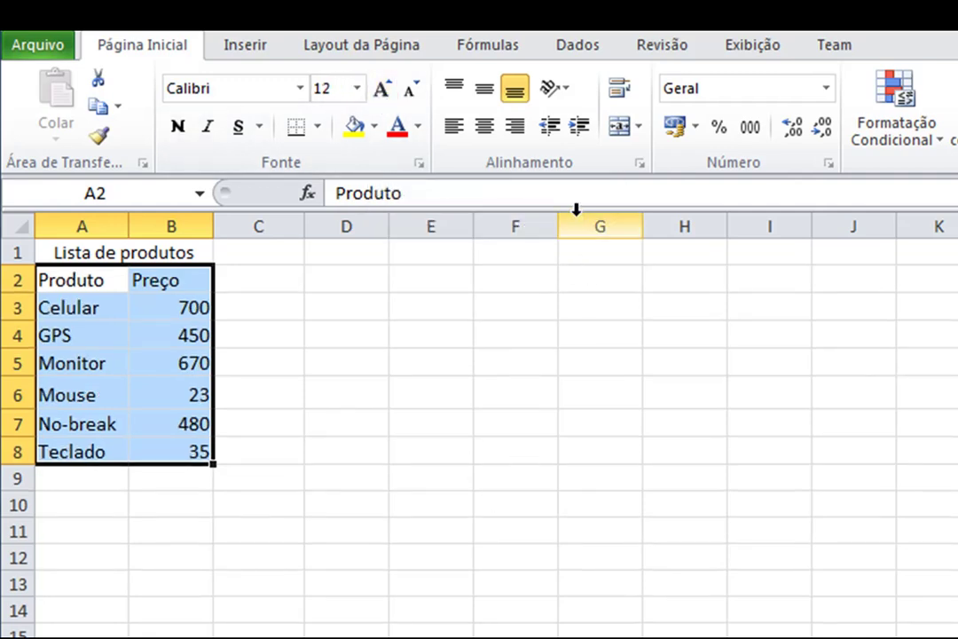
left_click(484, 125)
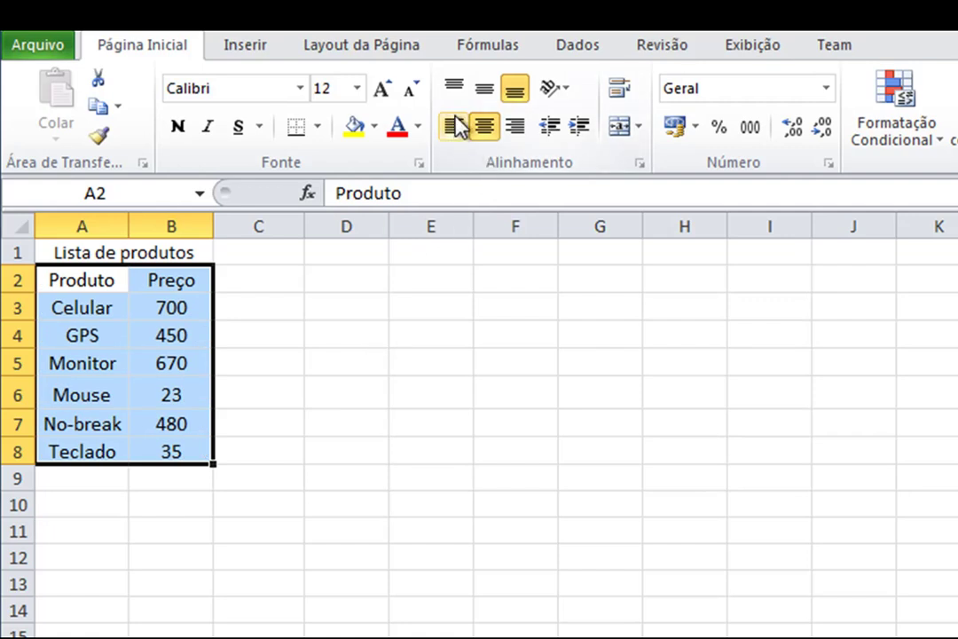
left_click(284, 523)
Make the headers Produto and Preço in cells A2 and B2 bold.
left_click_drag(93, 279, 146, 282)
left_click(177, 125)
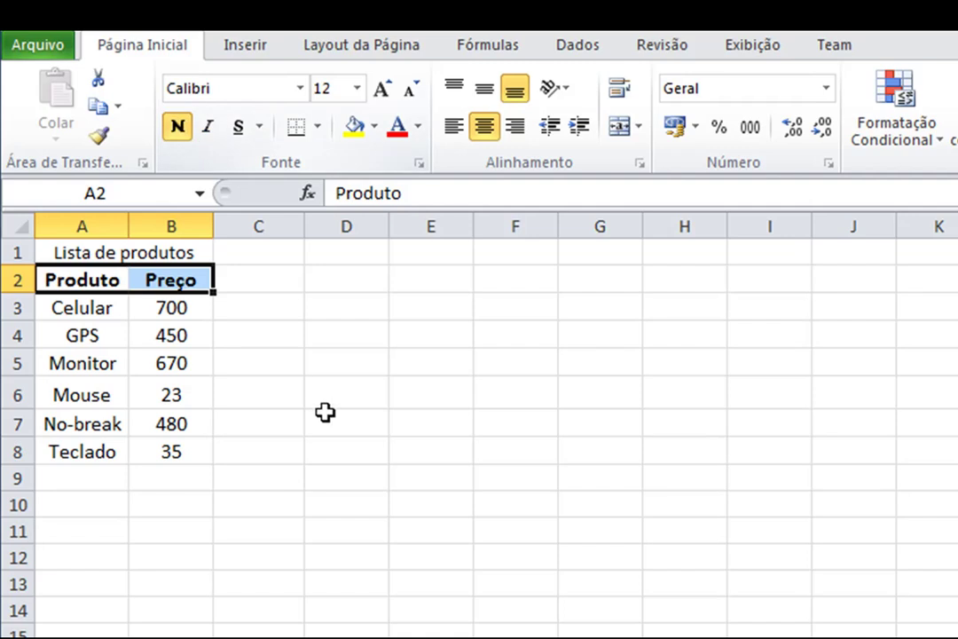
left_click(327, 417)
Enter the label "Consultar produto:" in cell A12.
left_click(95, 558)
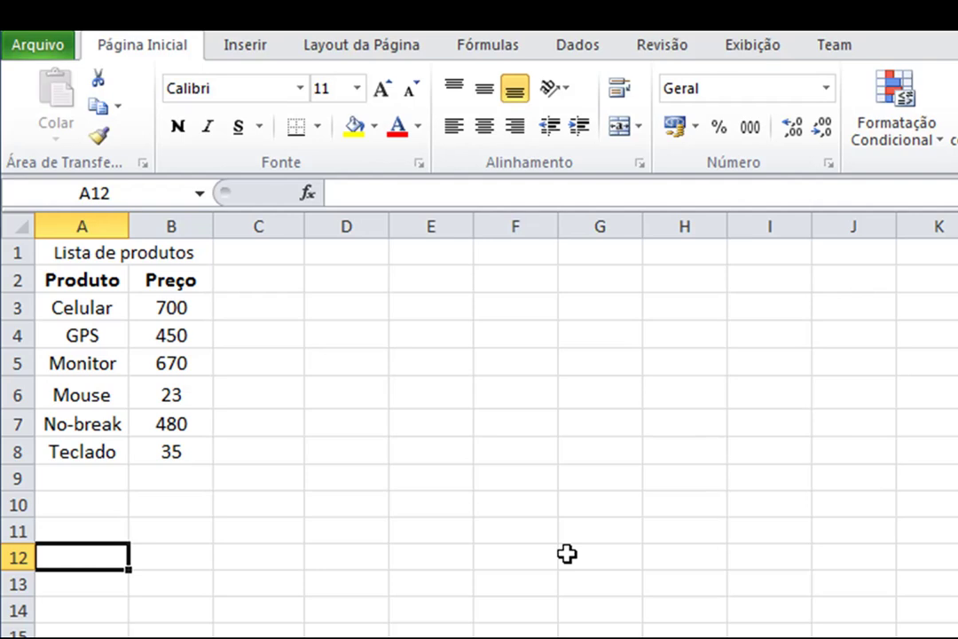
type("Consul")
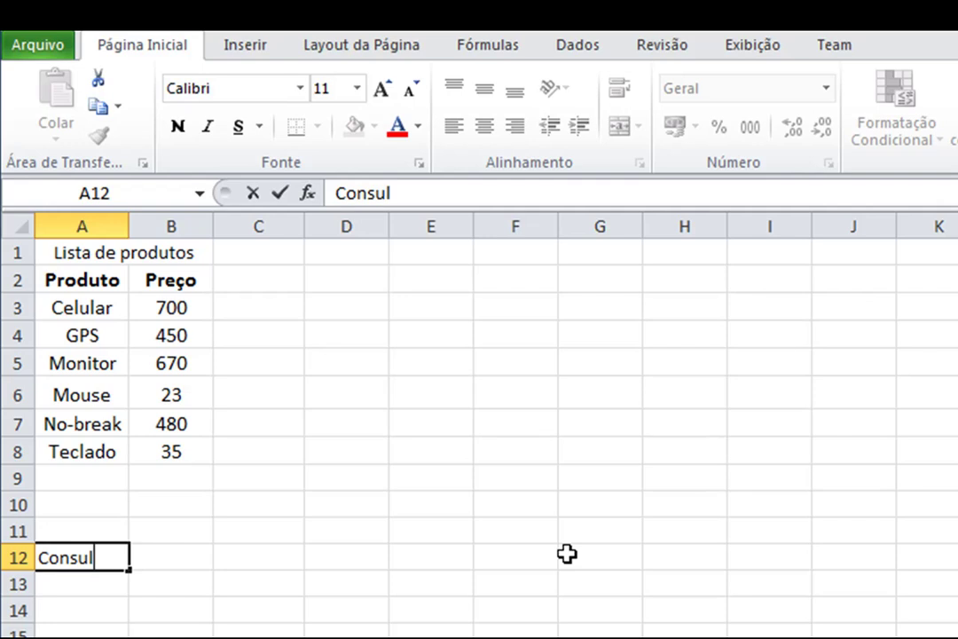
type("tar pr")
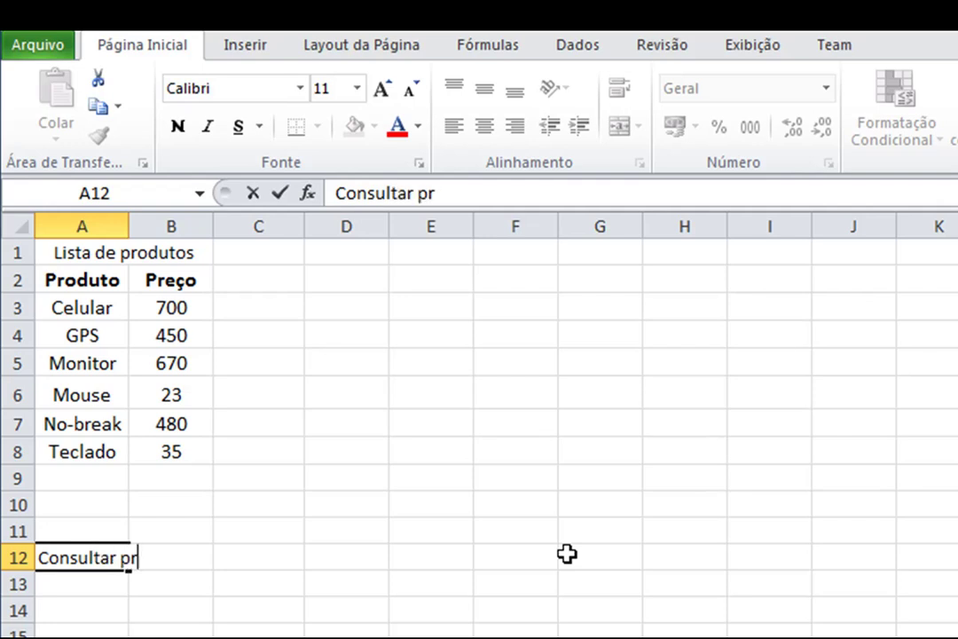
type("oduto:")
key("Return")
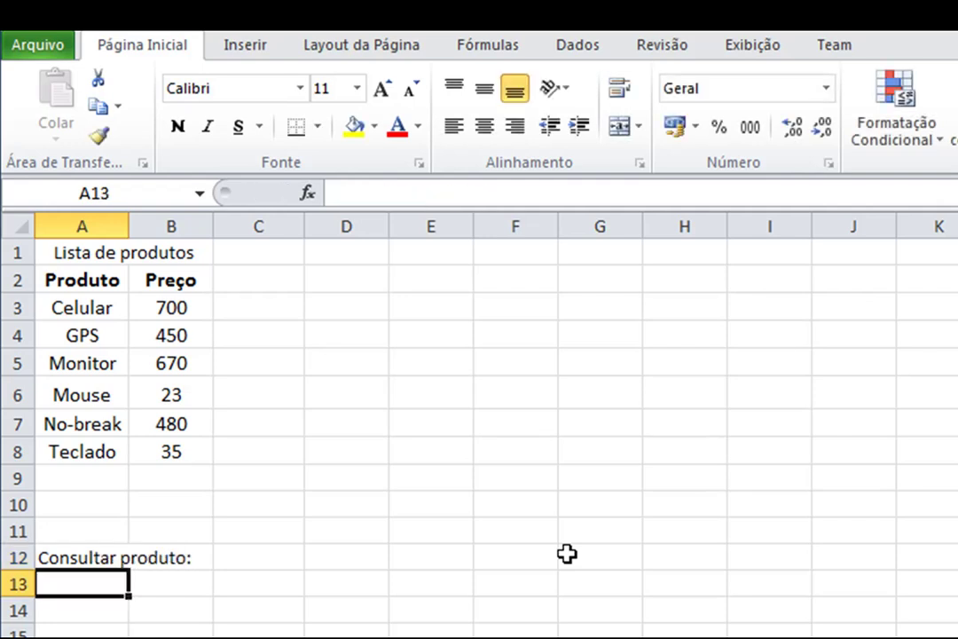
Enter the label "Preço" in cell B13.
left_click(256, 559)
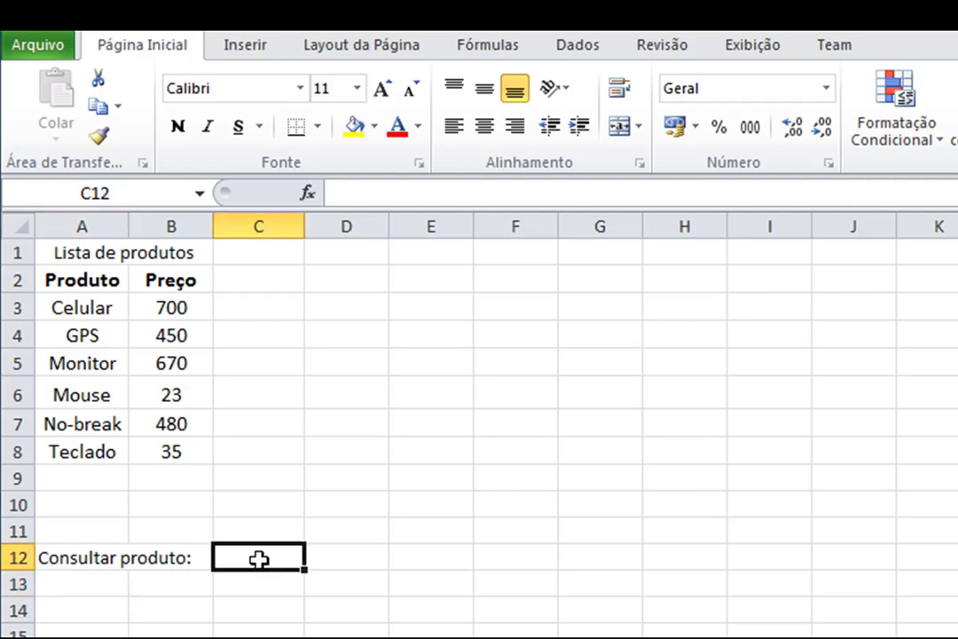
left_click(192, 584)
type("Preço")
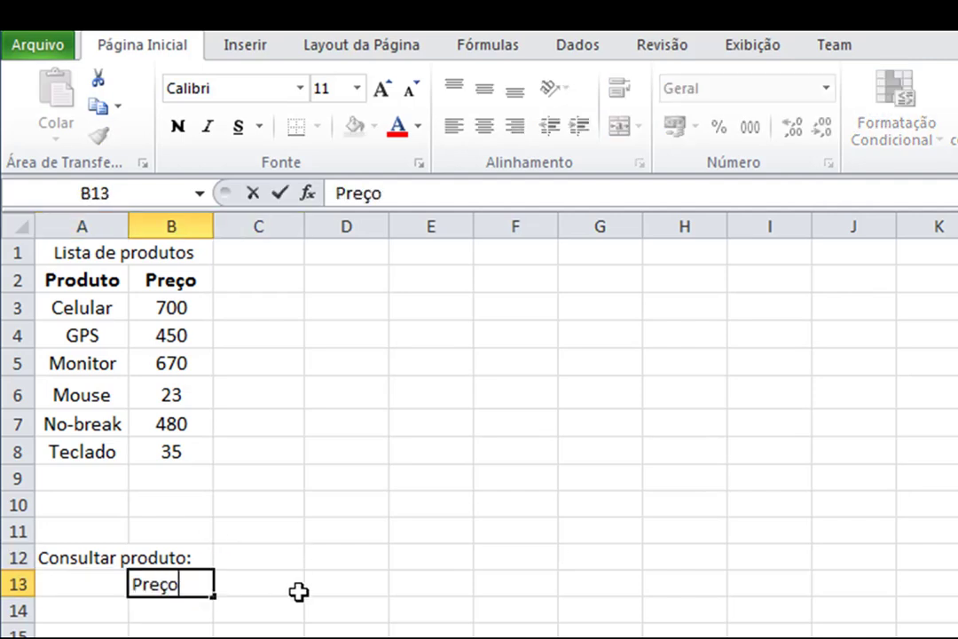
left_click(298, 592)
Enter the formula =PROCV(C12;A3:B8;2;FALSO) in cell C13 to look up the price of the product in C12.
left_click(267, 559)
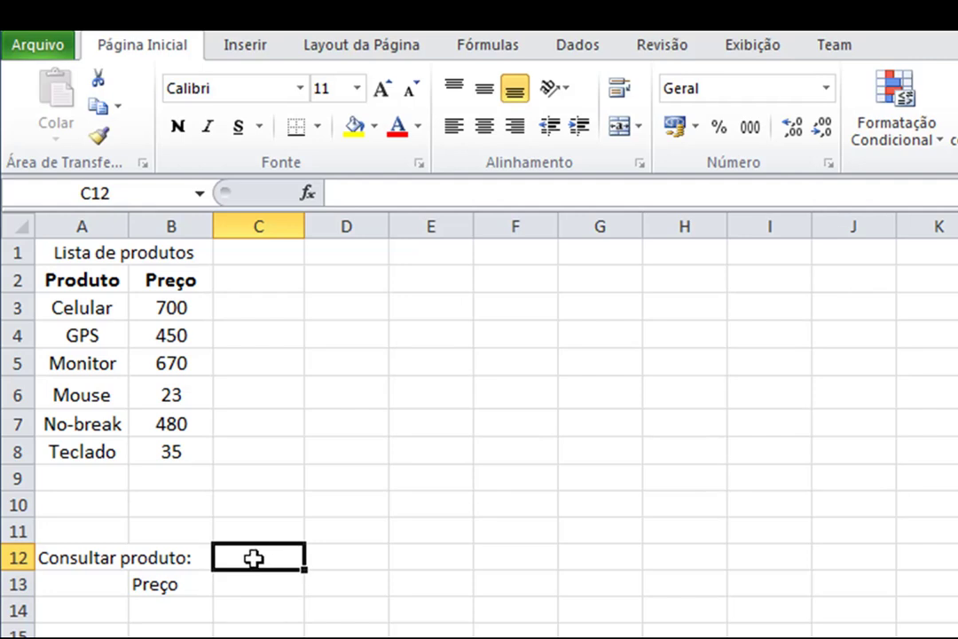
left_click(249, 586)
left_click(250, 556)
left_click(271, 586)
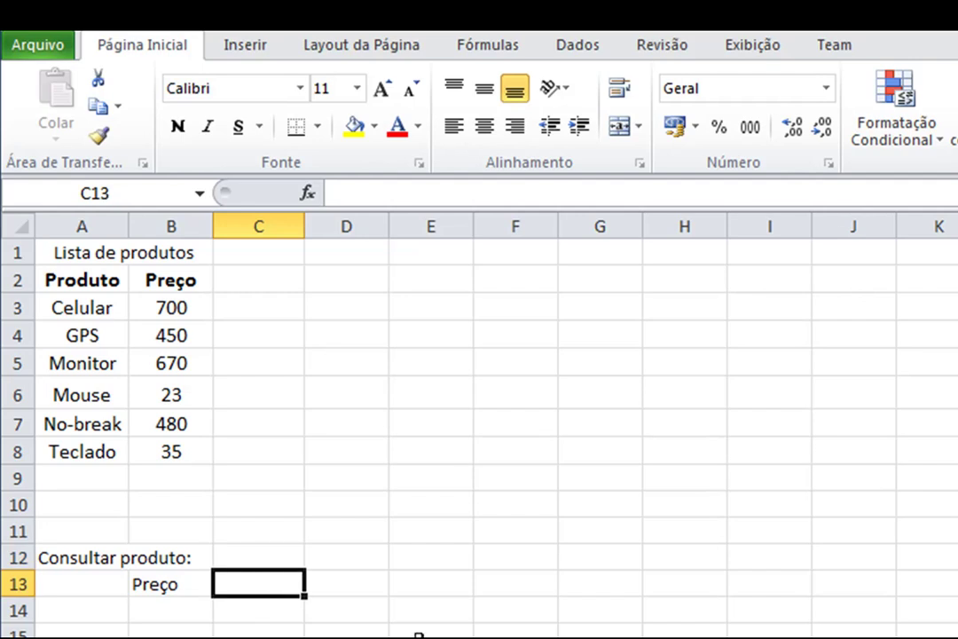
type("=")
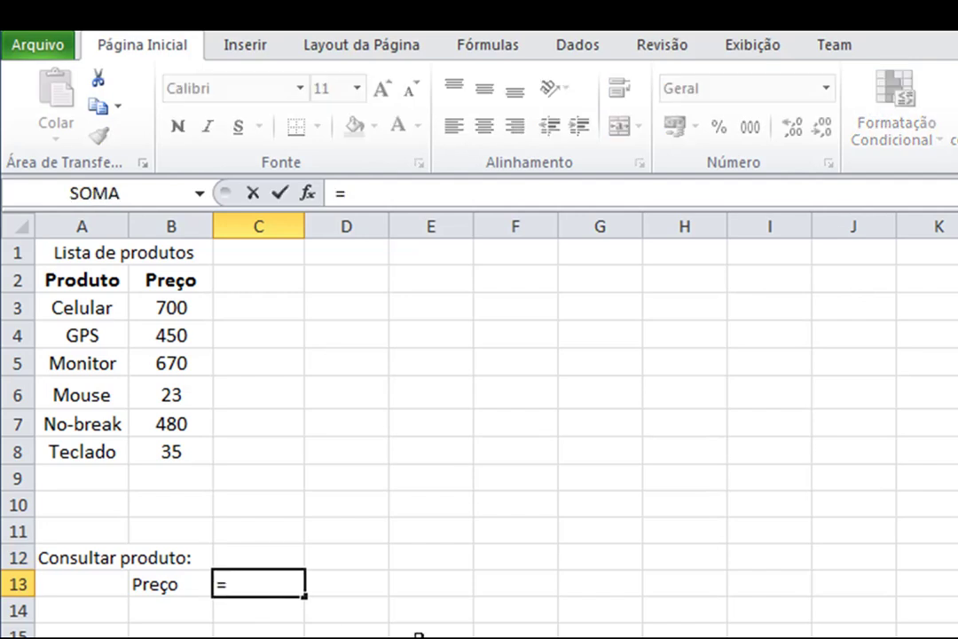
type("PROCV")
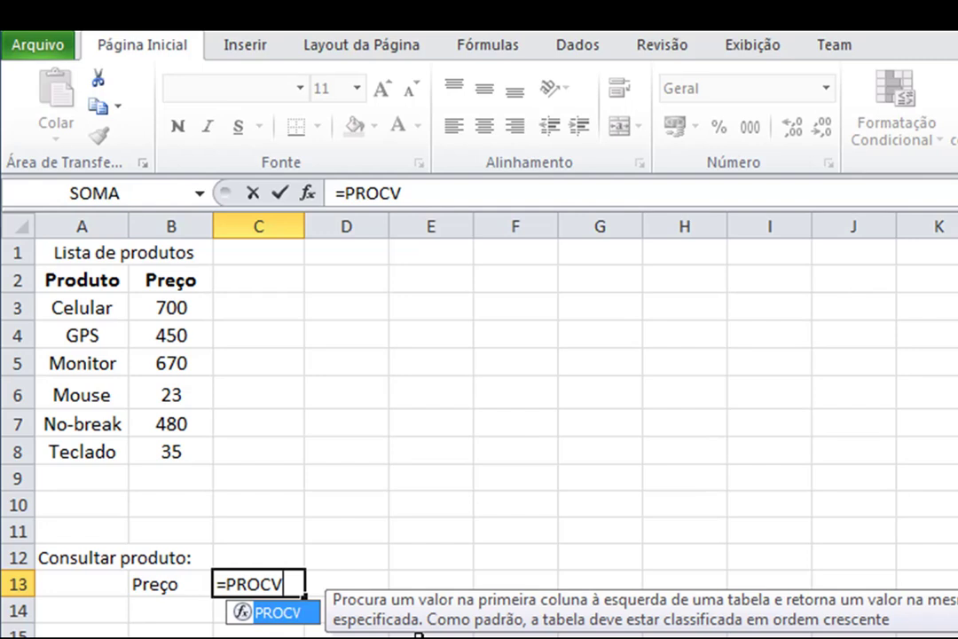
type("(")
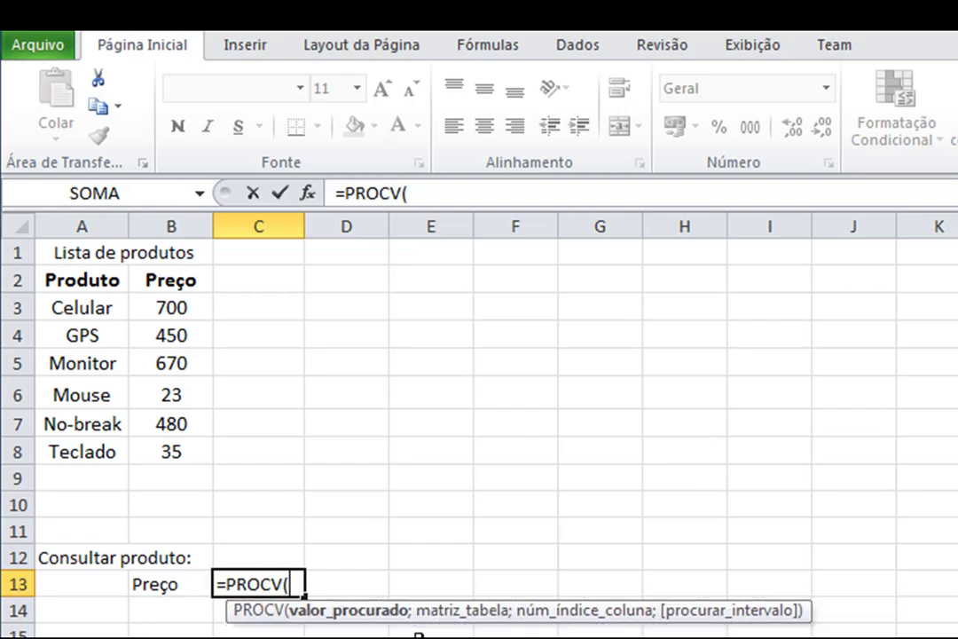
left_click(256, 556)
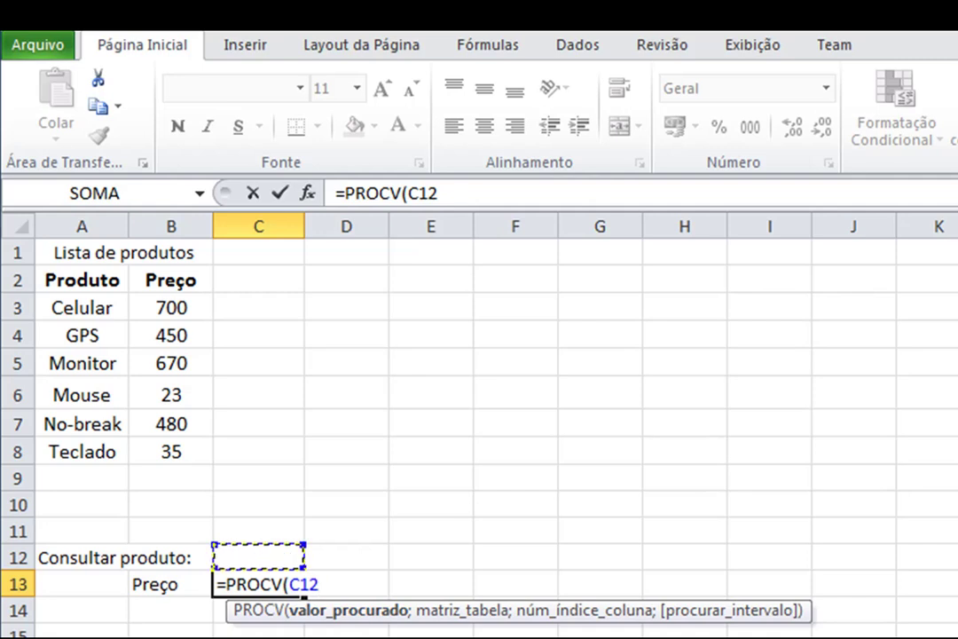
type(";")
left_click_drag(91, 318, 180, 451)
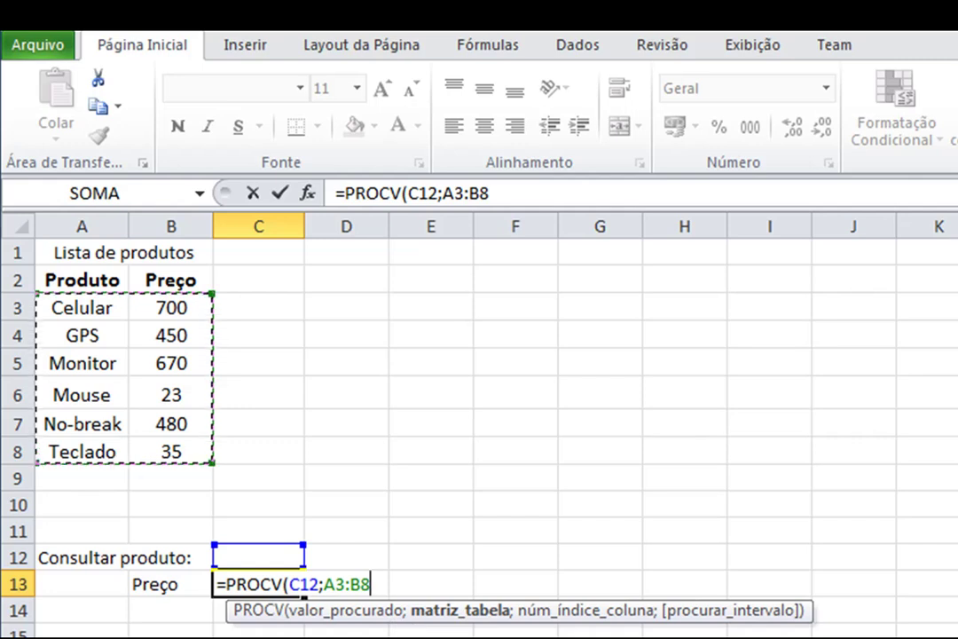
type(";")
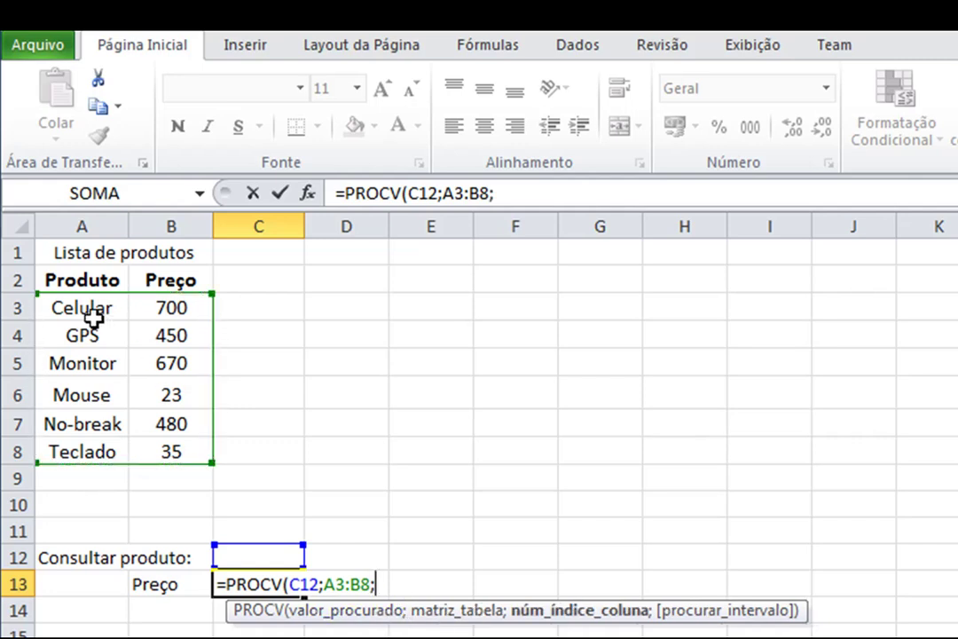
type("2")
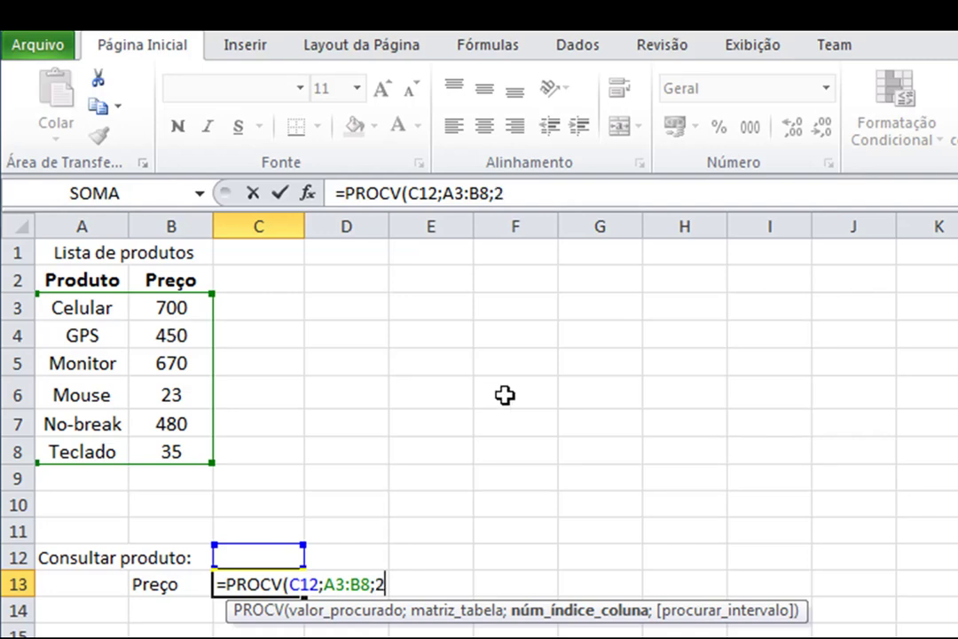
type(";")
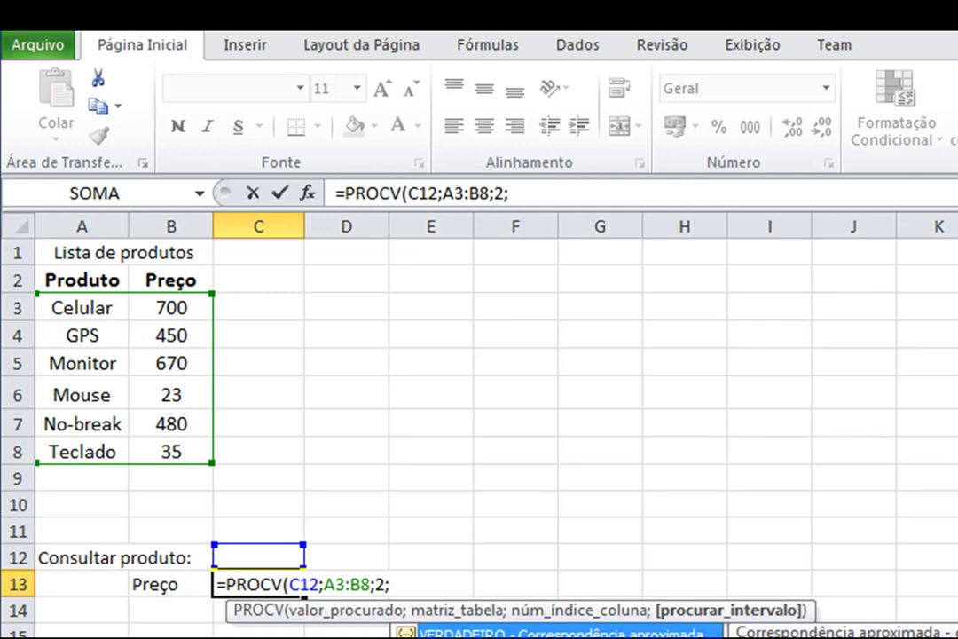
type("FALSO)")
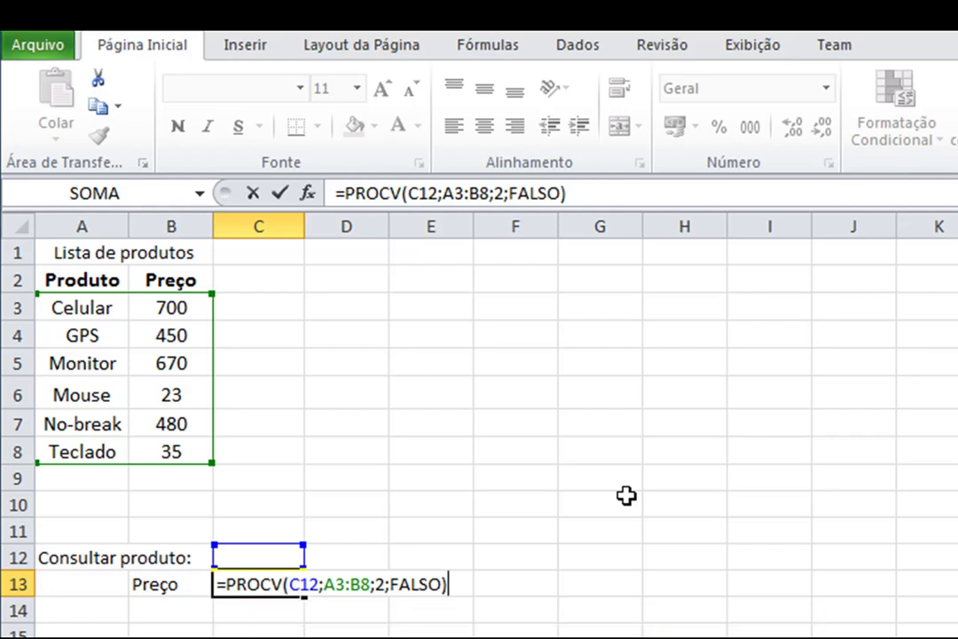
key("Return")
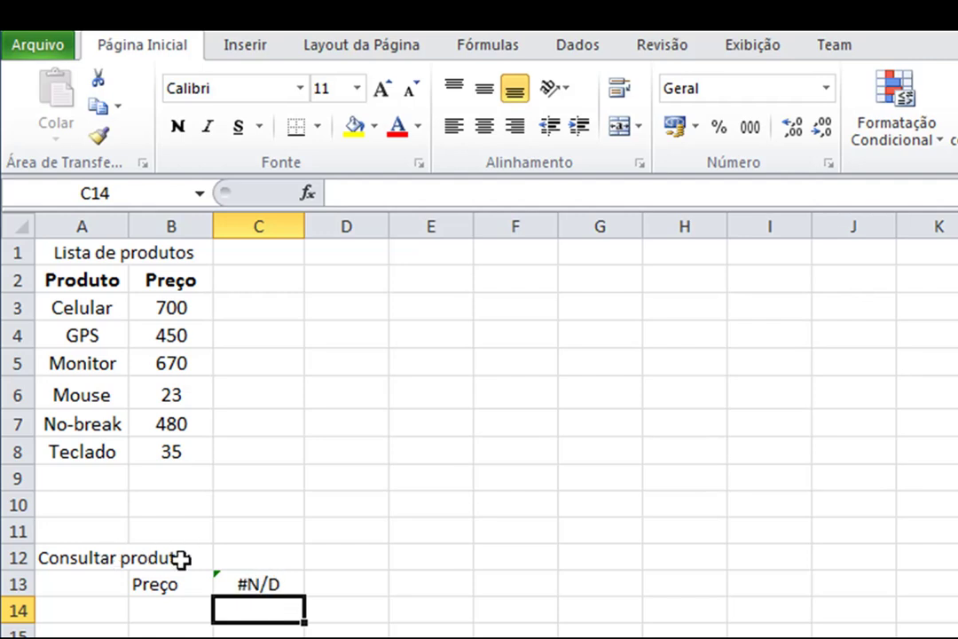
Test the price lookup with Mouse and with GPS as the product in cell C12.
left_click(256, 556)
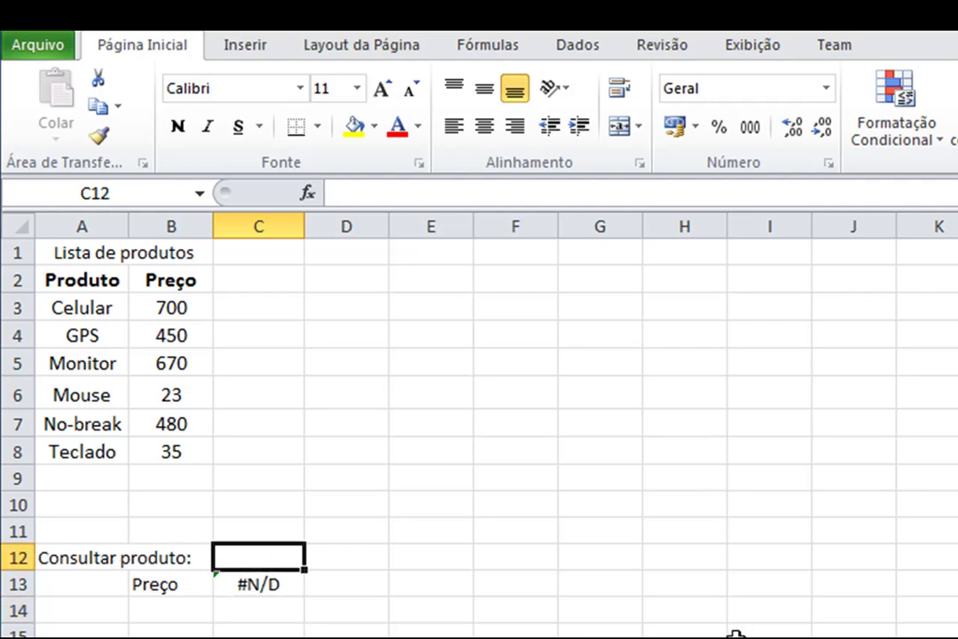
type("Mouse")
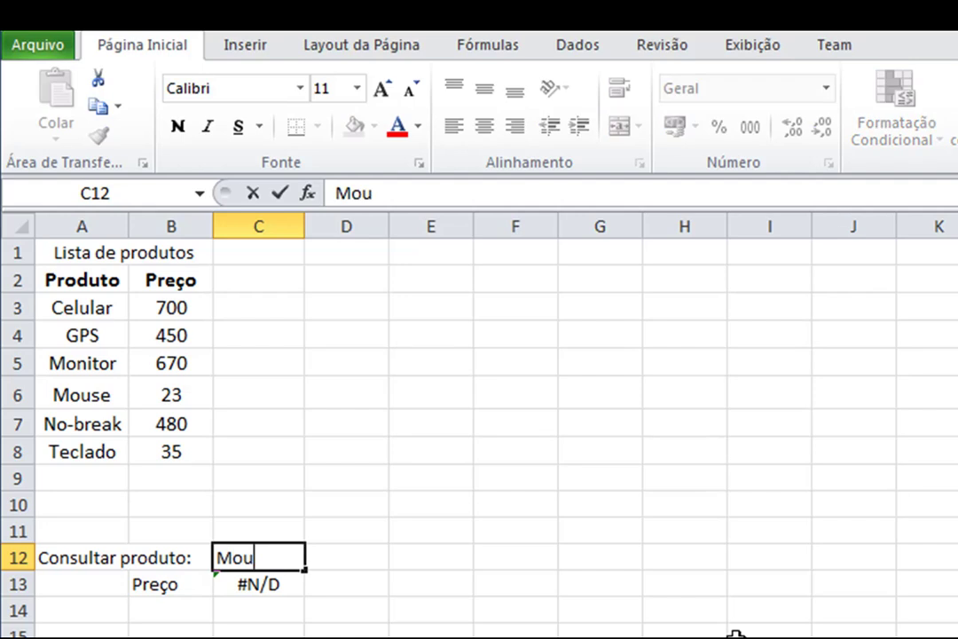
key("Return")
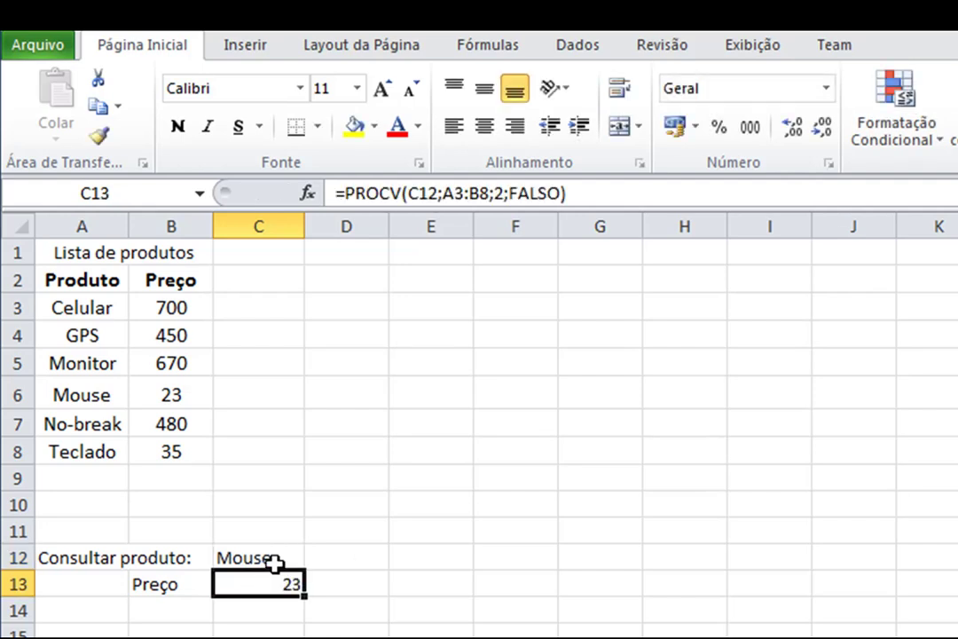
key("Up")
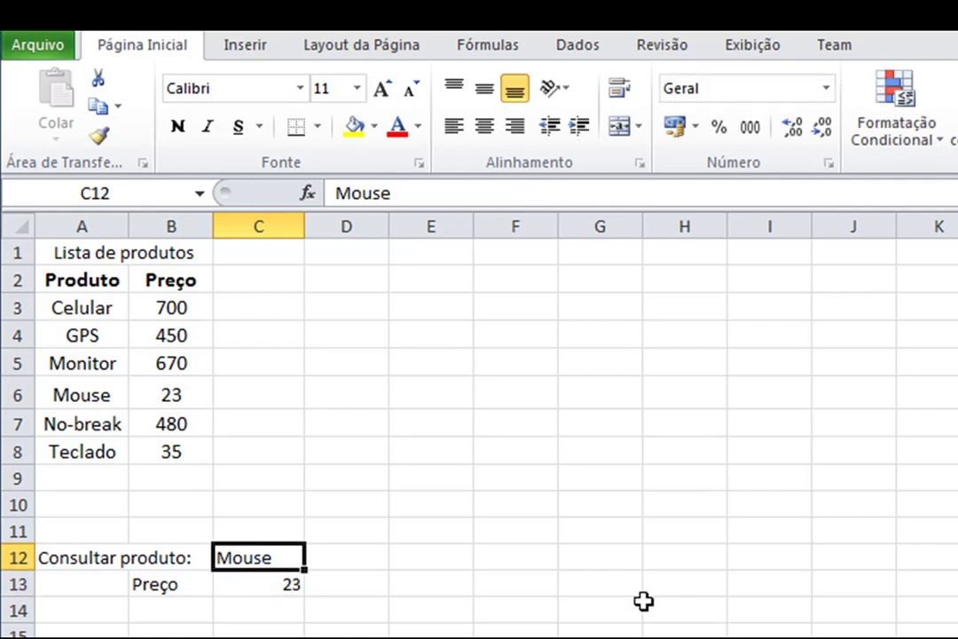
type("GPS")
key("Return")
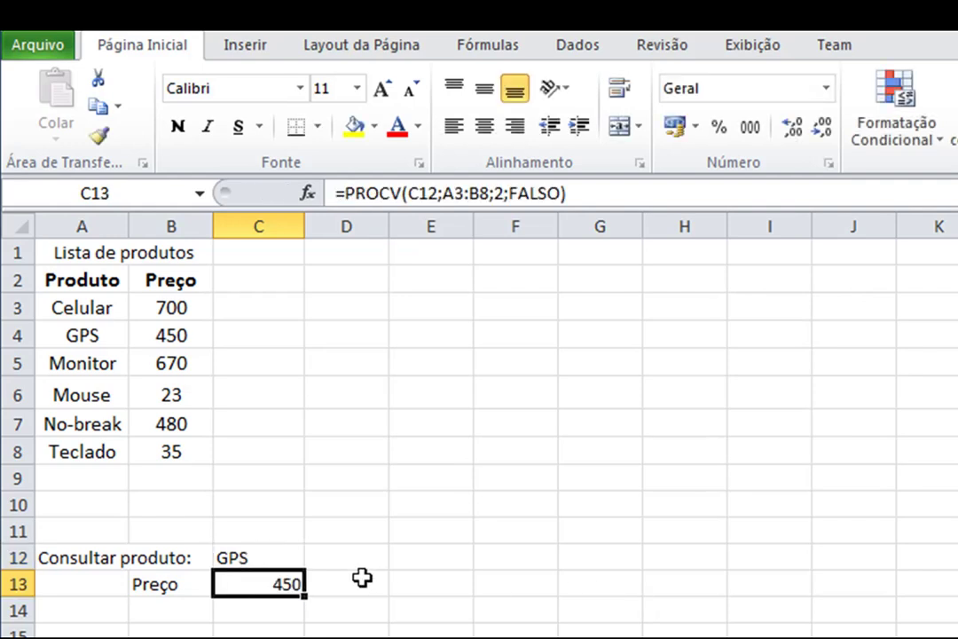
Replace the product in cell C12 with pendrive, an item missing from the price list.
left_click(288, 558)
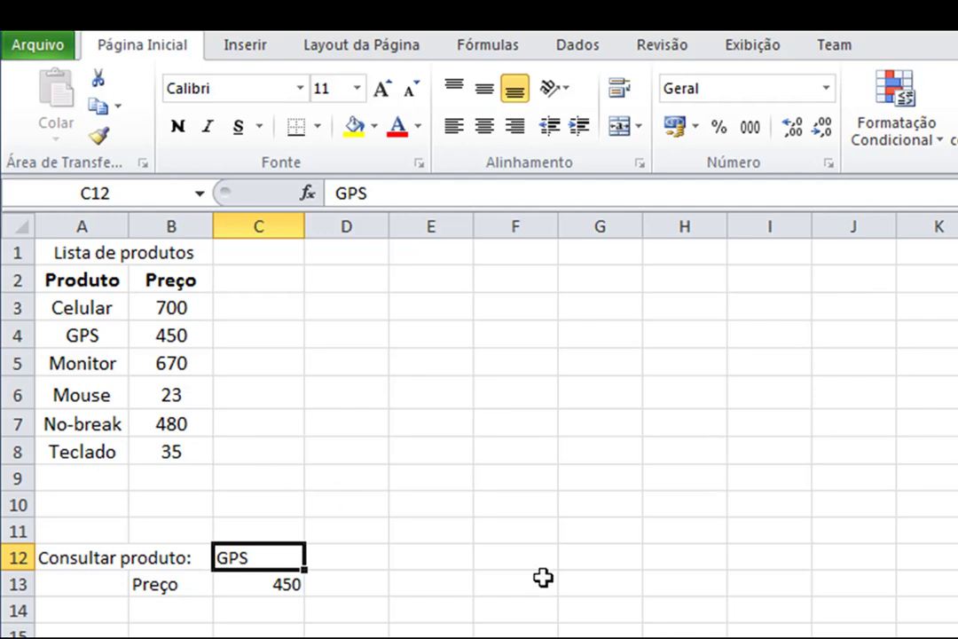
type("pendrive")
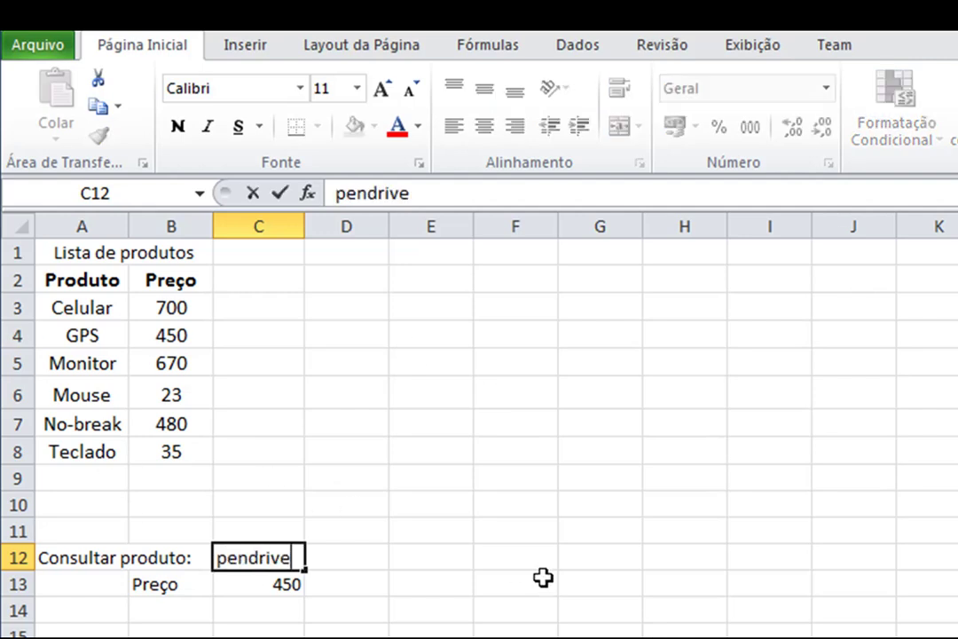
key("Return")
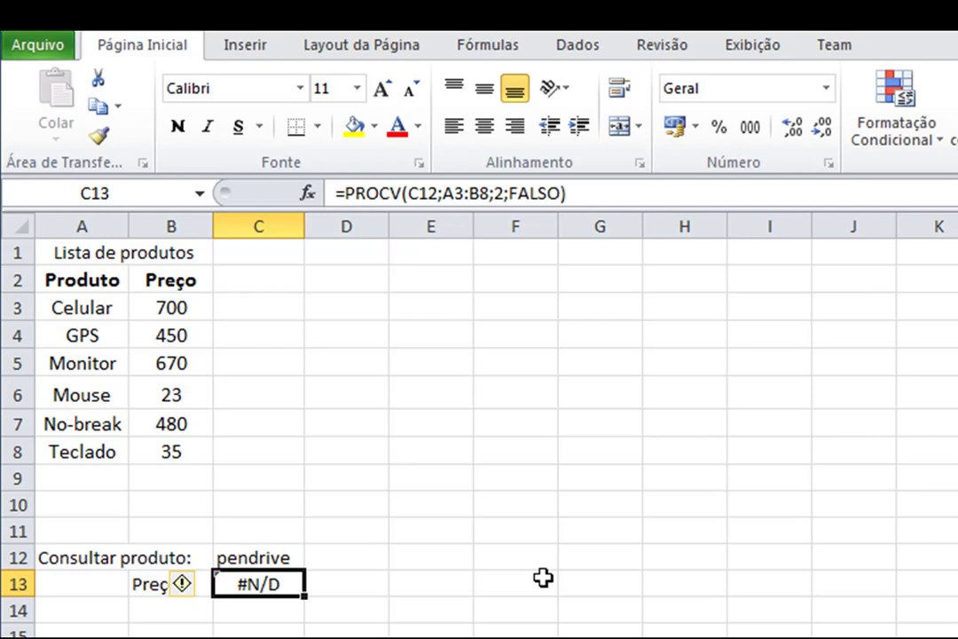
Examine the error options and the PROCV formula of cell C13 without changing the formula.
left_click(203, 587)
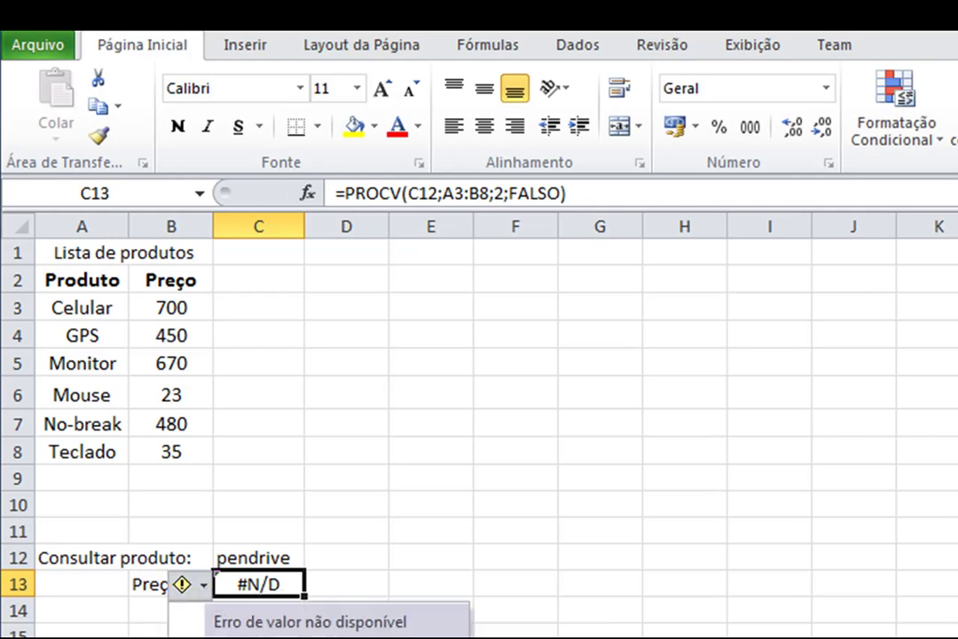
left_click(342, 582)
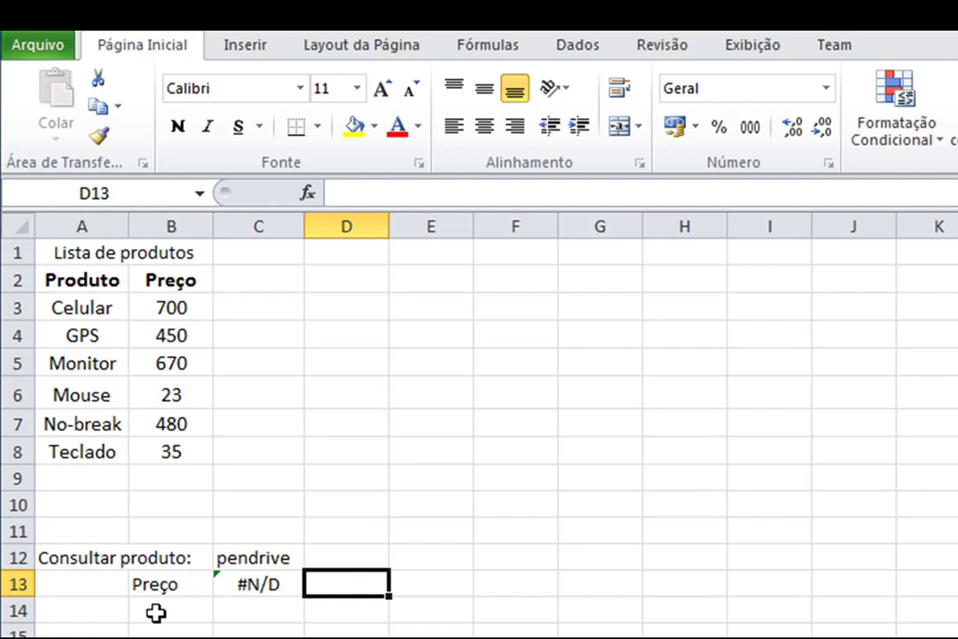
left_click(259, 588)
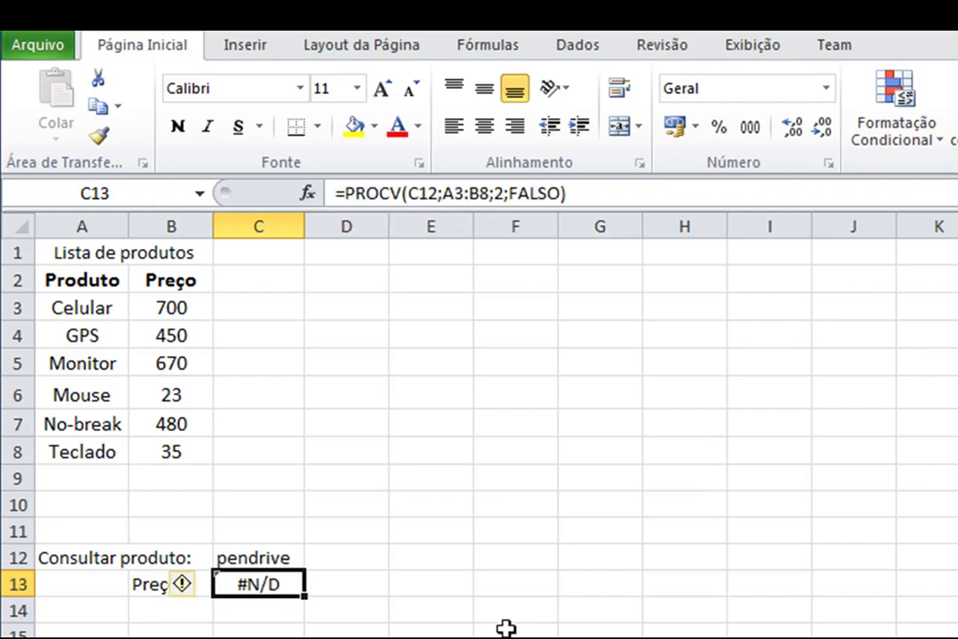
key("F2")
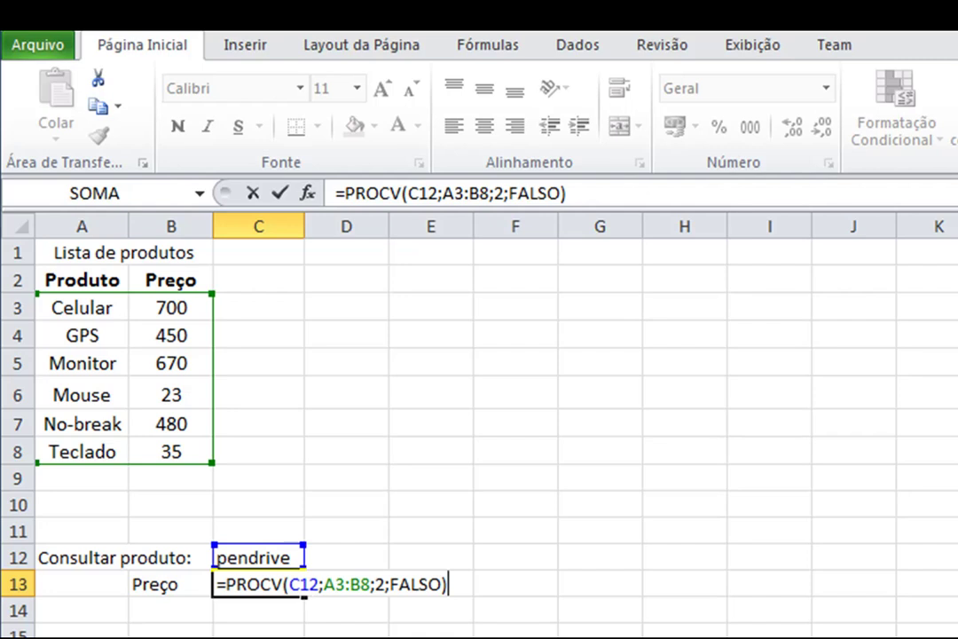
key("ctrl+Return")
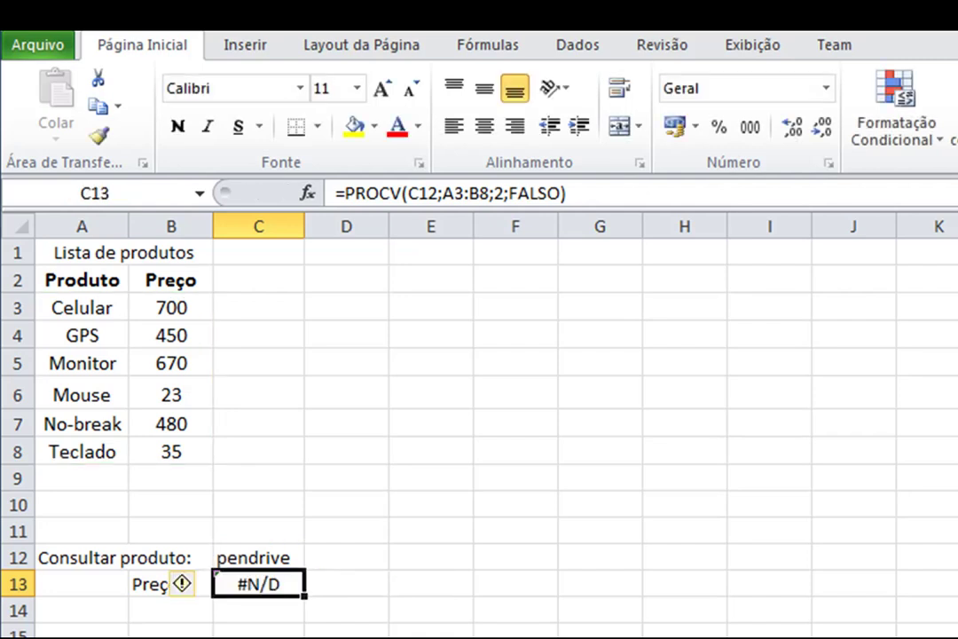
Replace the product in cell C12 with Teclado, an item from the price list.
left_click(269, 559)
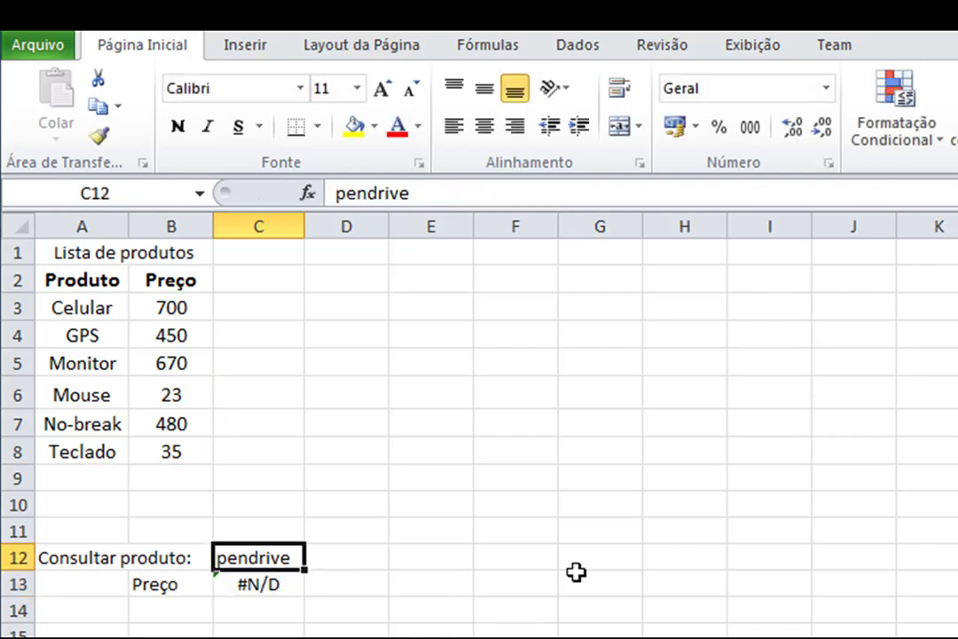
type("Teclado")
key("Return")
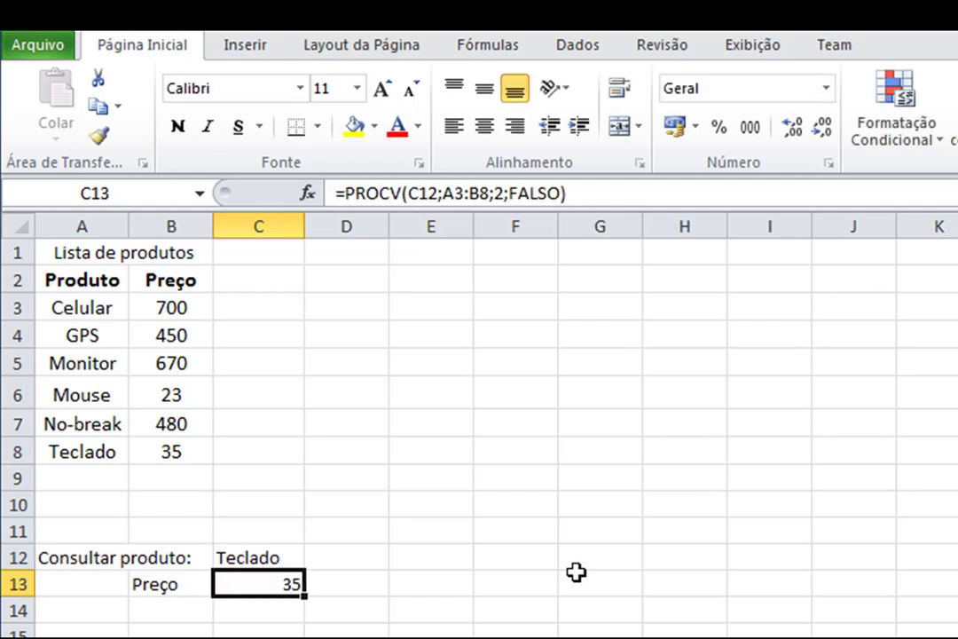
Wrap the lookup in cell C13 in SEERRO, making it =SEERRO(PROCV(C12;A3:B8;2;FALSO);"Produto não encontrado").
key("F2")
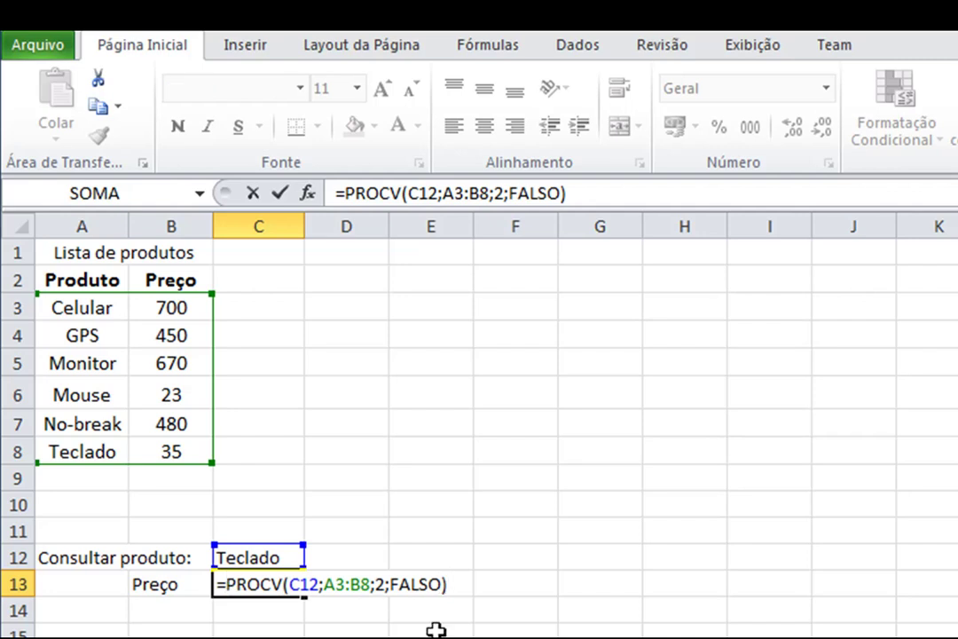
type("SEERR")
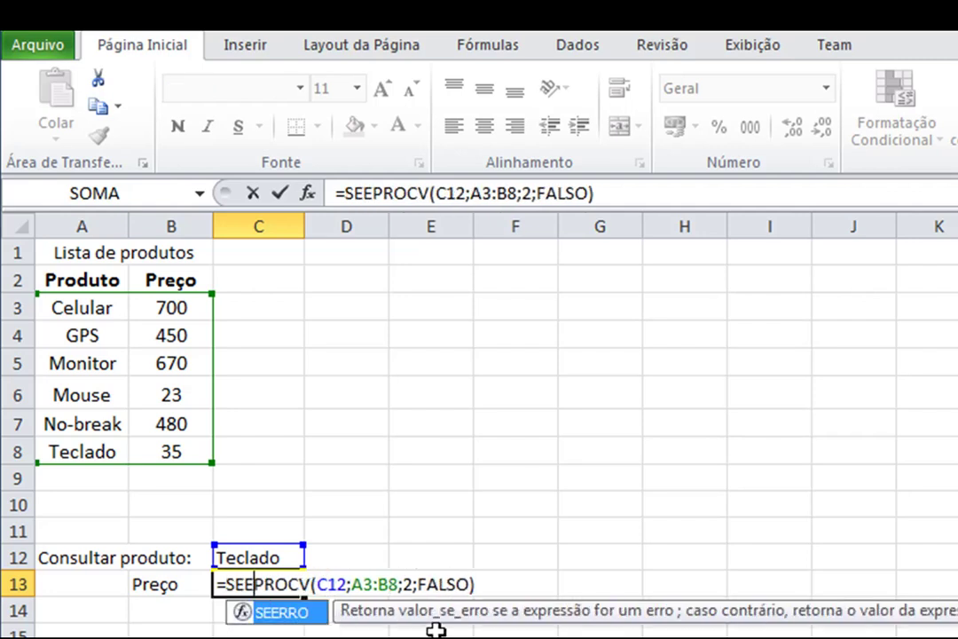
type("O")
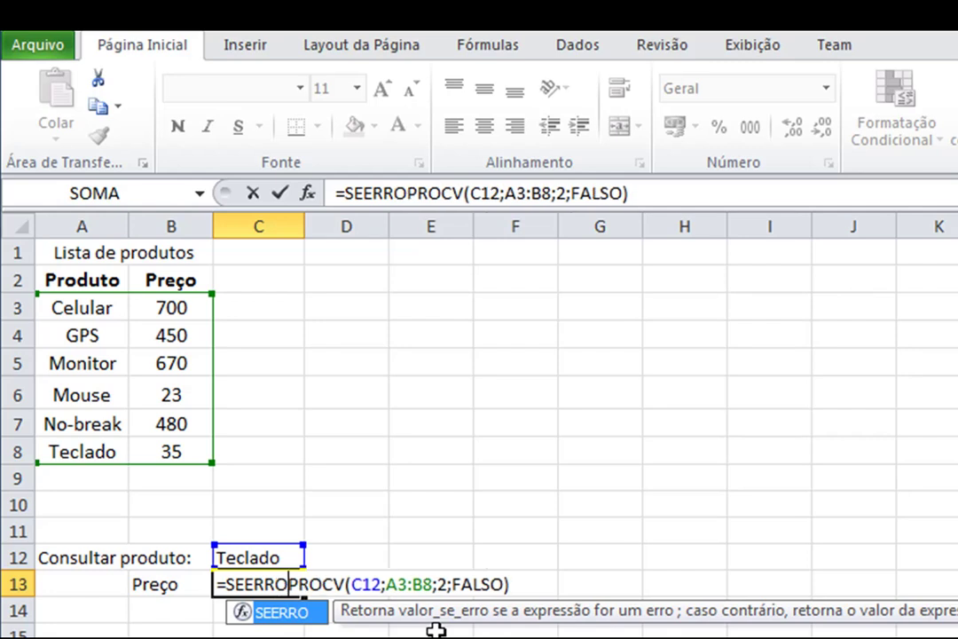
type("(")
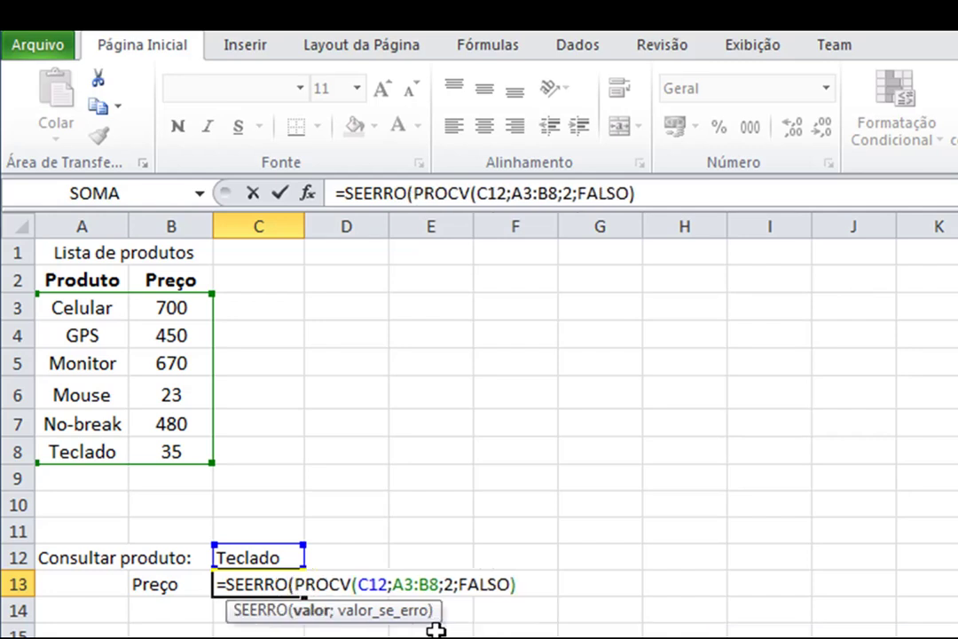
left_click(531, 583)
type(";")
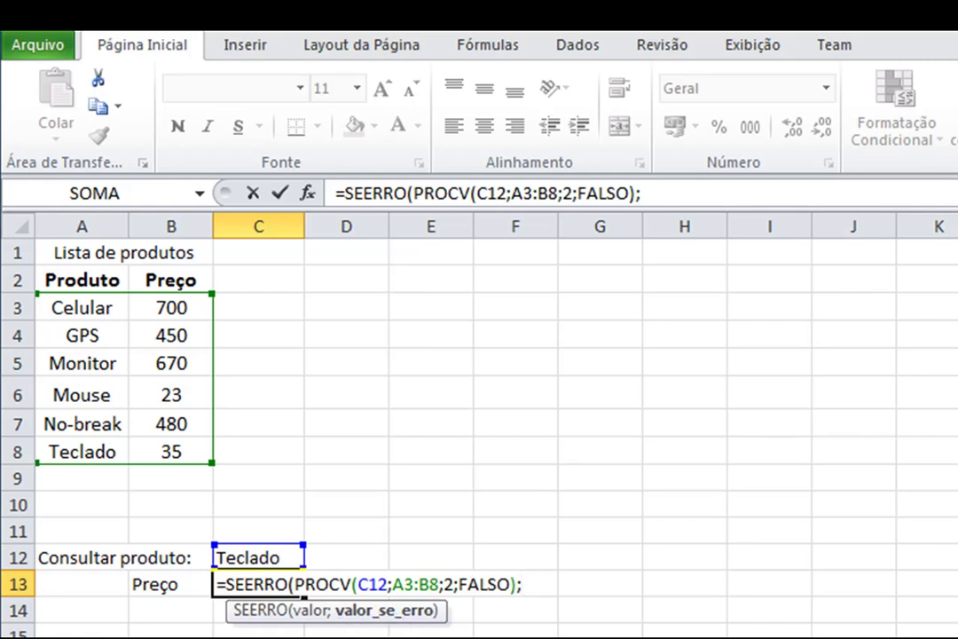
type("\"Produt")
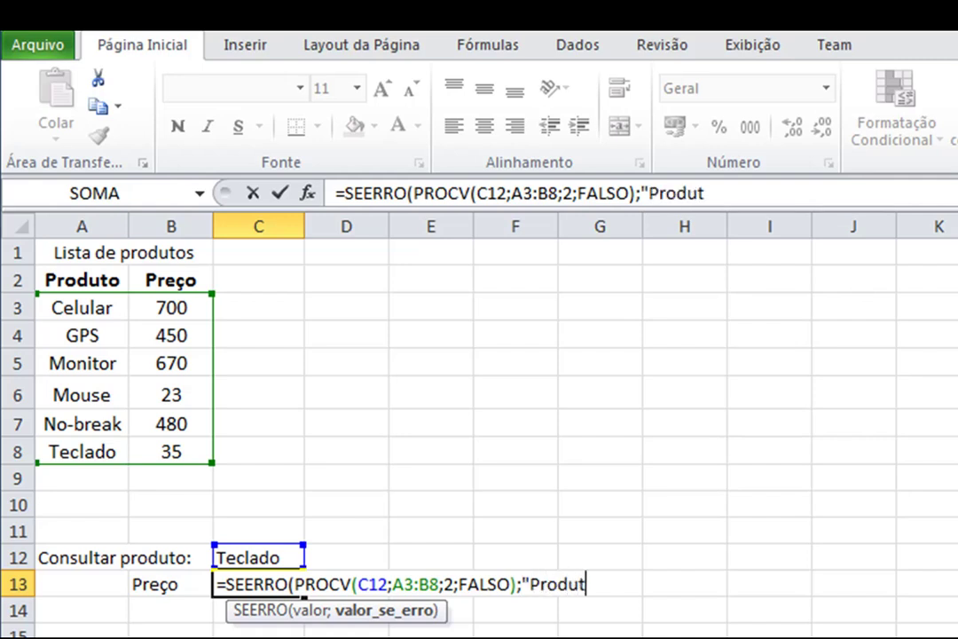
type("o não e")
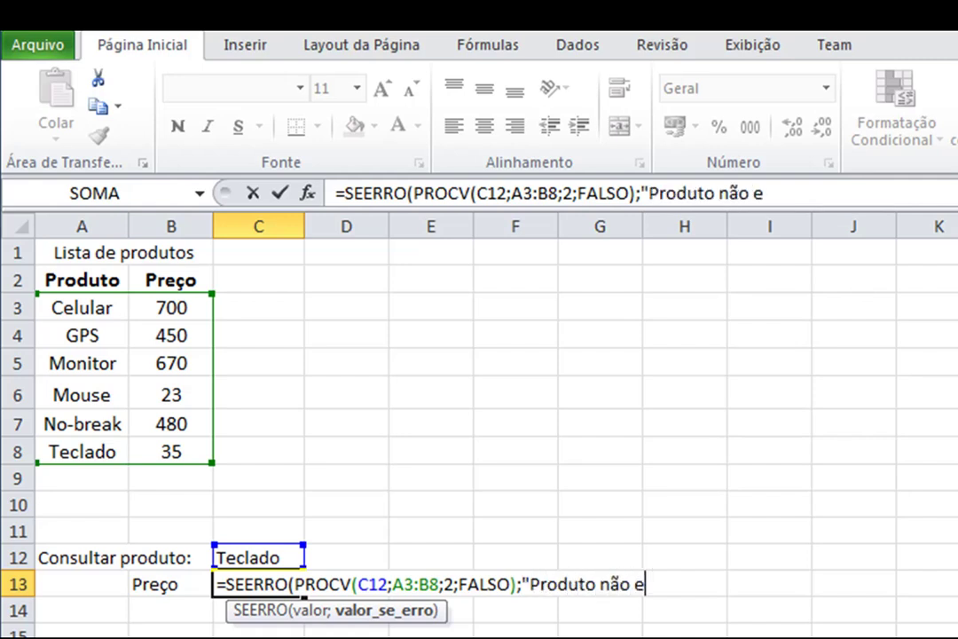
type("ncontrado\")")
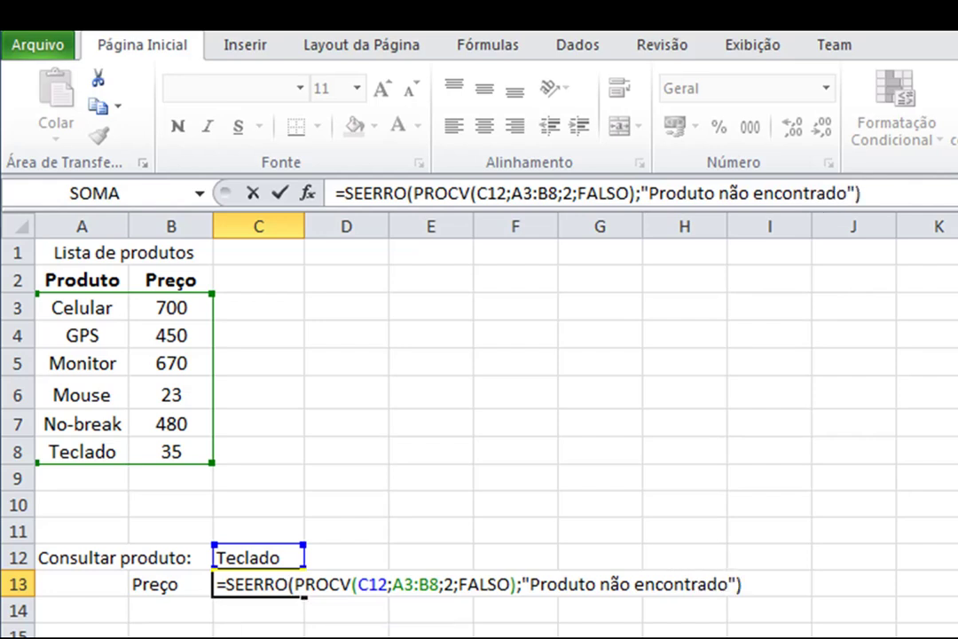
key("Return")
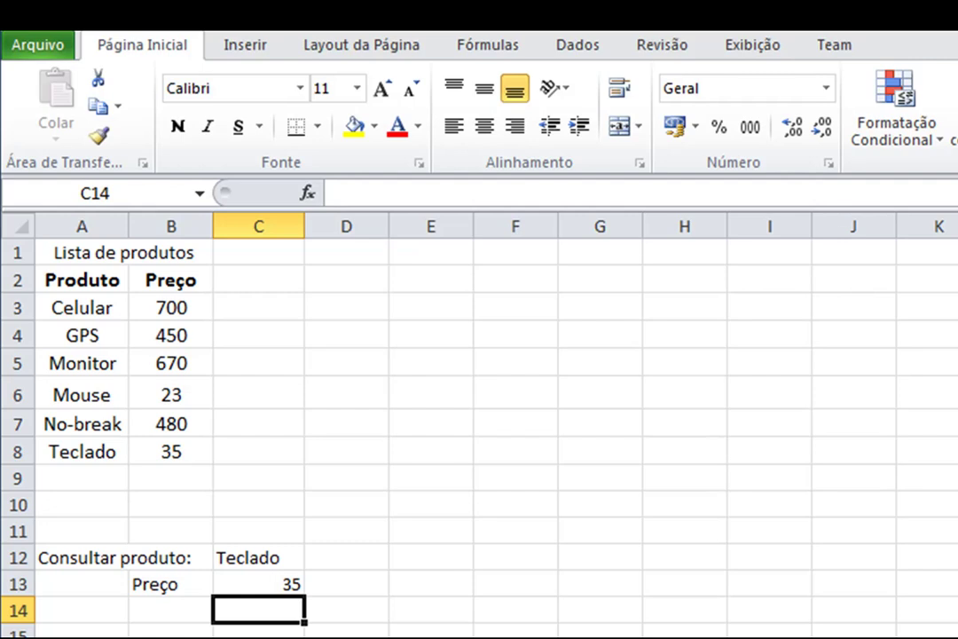
Test the error-handled price lookup with Celular and with the unlisted product pendrive in cell C12.
left_click(276, 556)
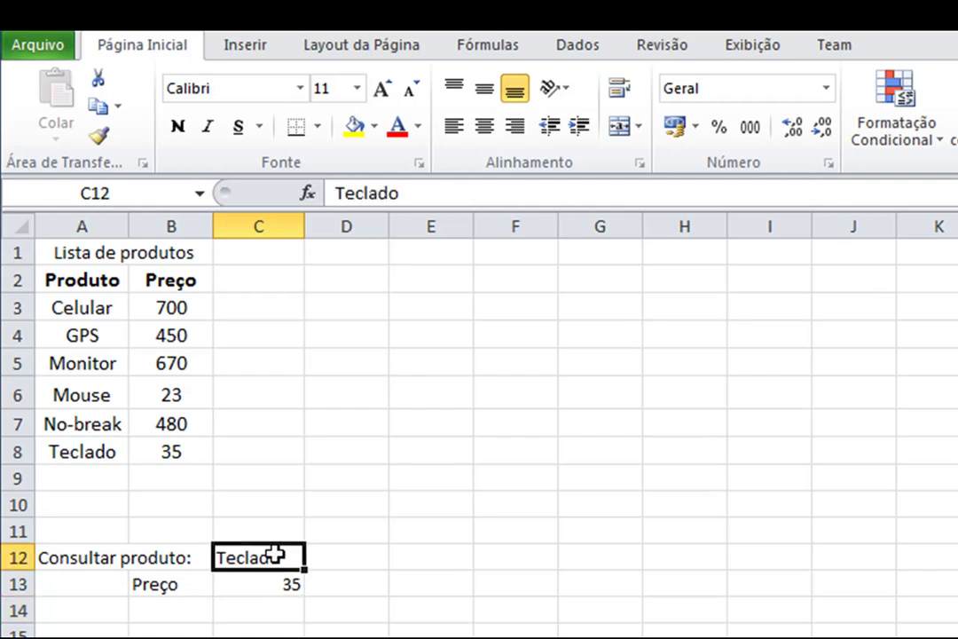
type("Ceu")
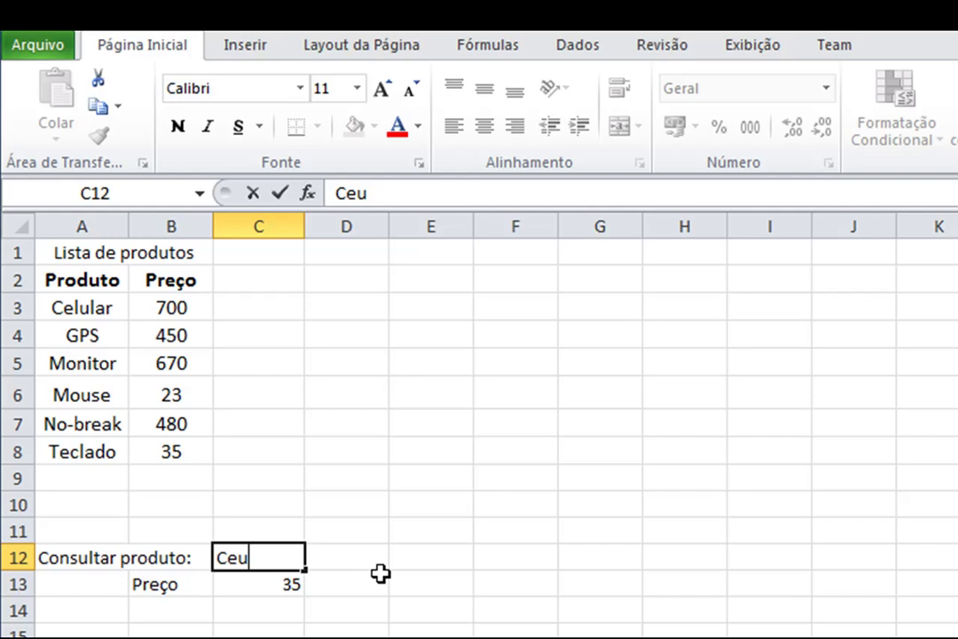
key("BackSpace")
type("lular")
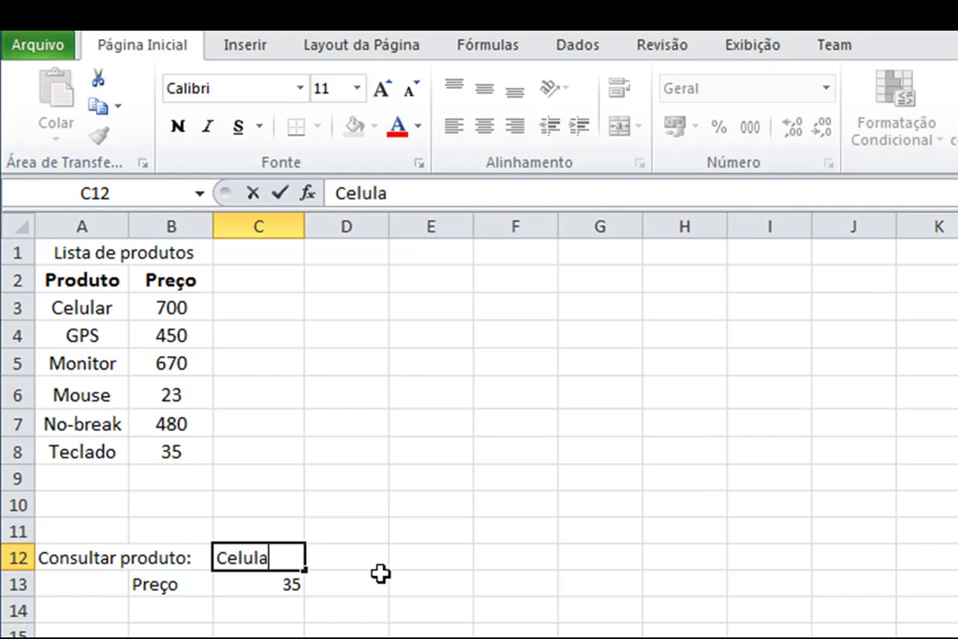
key("Return")
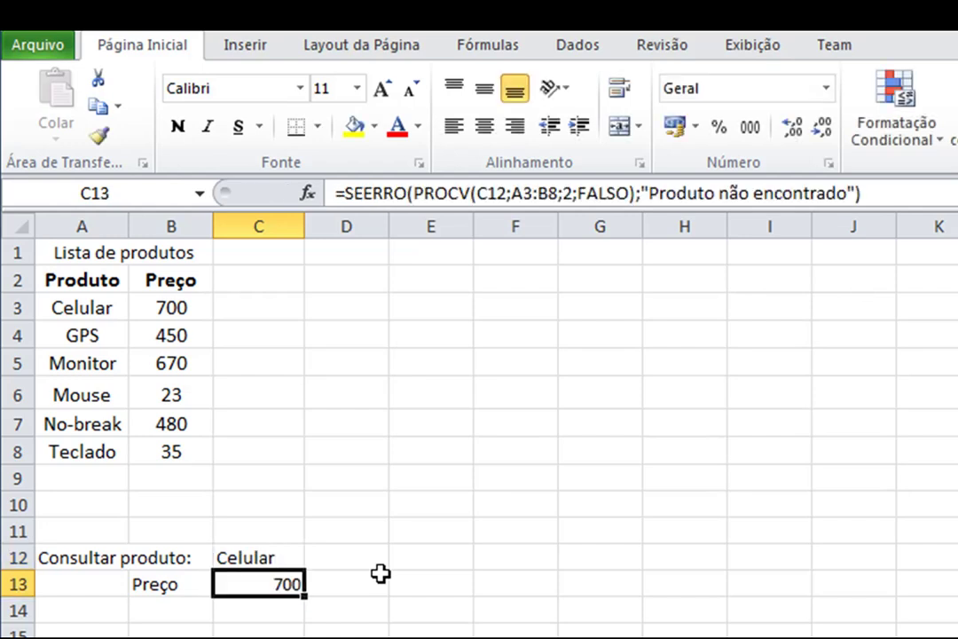
key("Up")
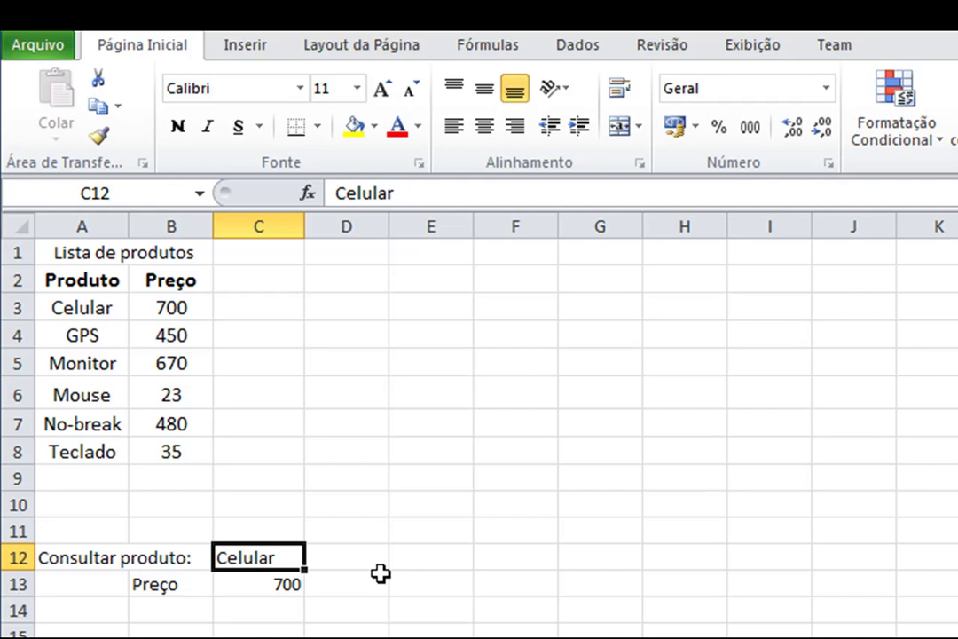
type("pendrive")
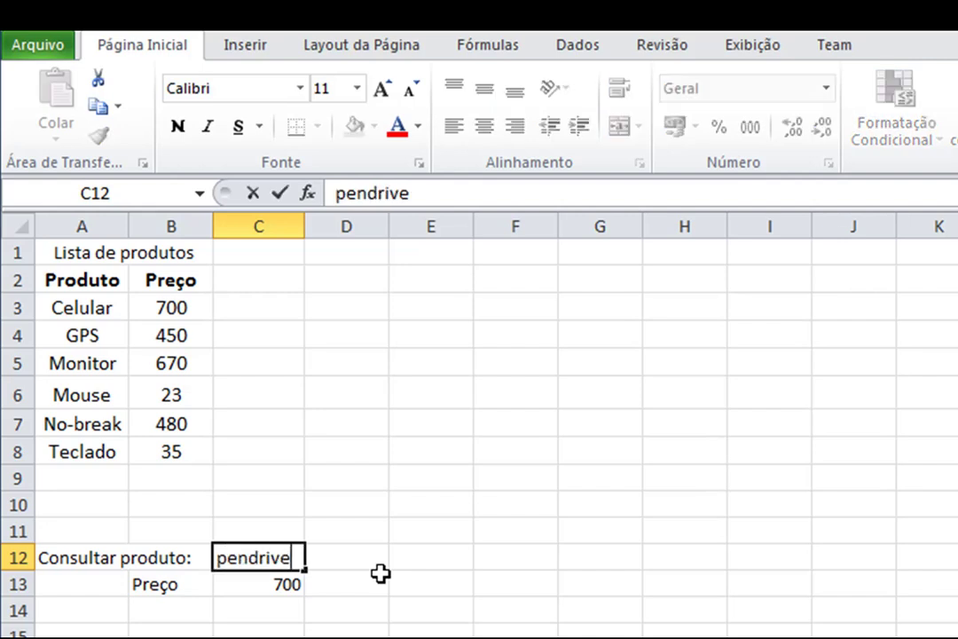
key("Return")
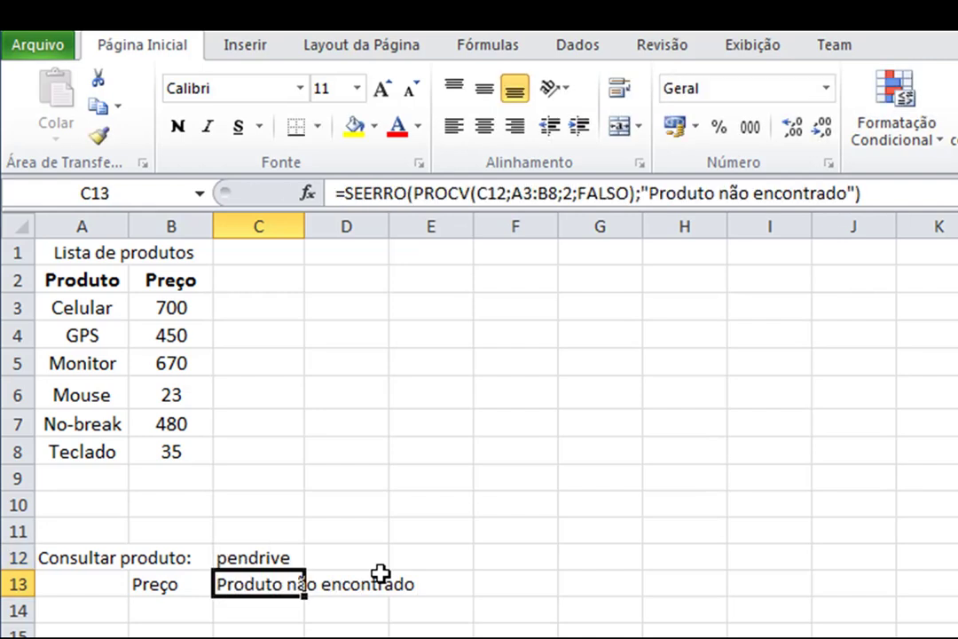
Review the result and the SEERRO formula of cell C13 without changing them.
left_click(224, 612)
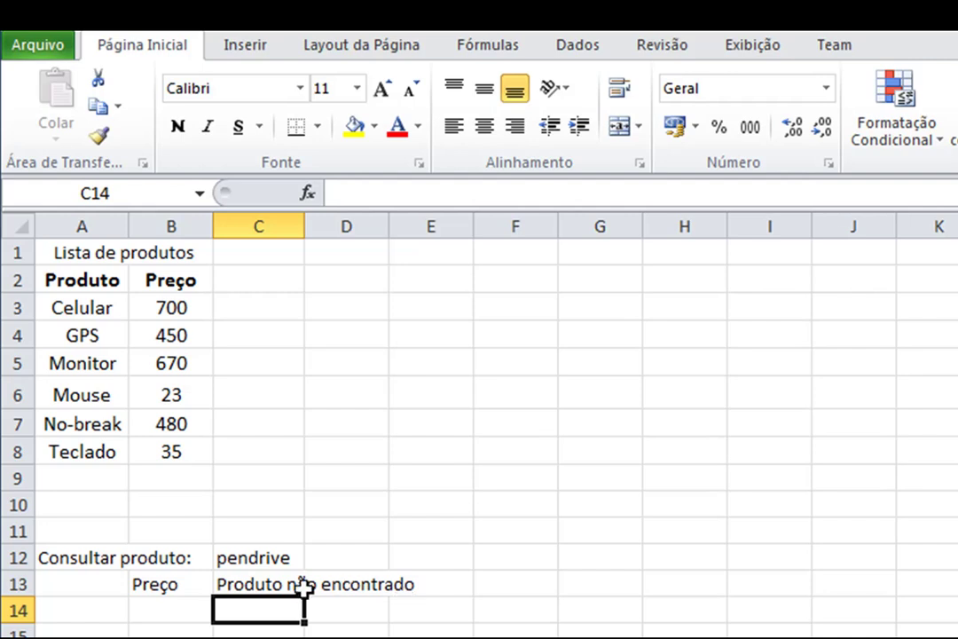
left_click(259, 585)
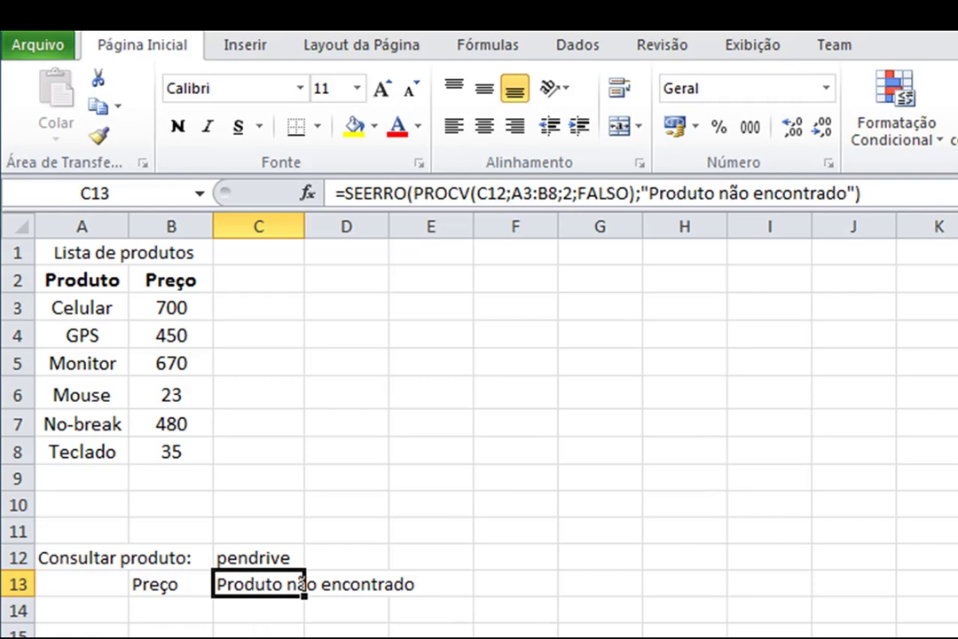
left_click(263, 637)
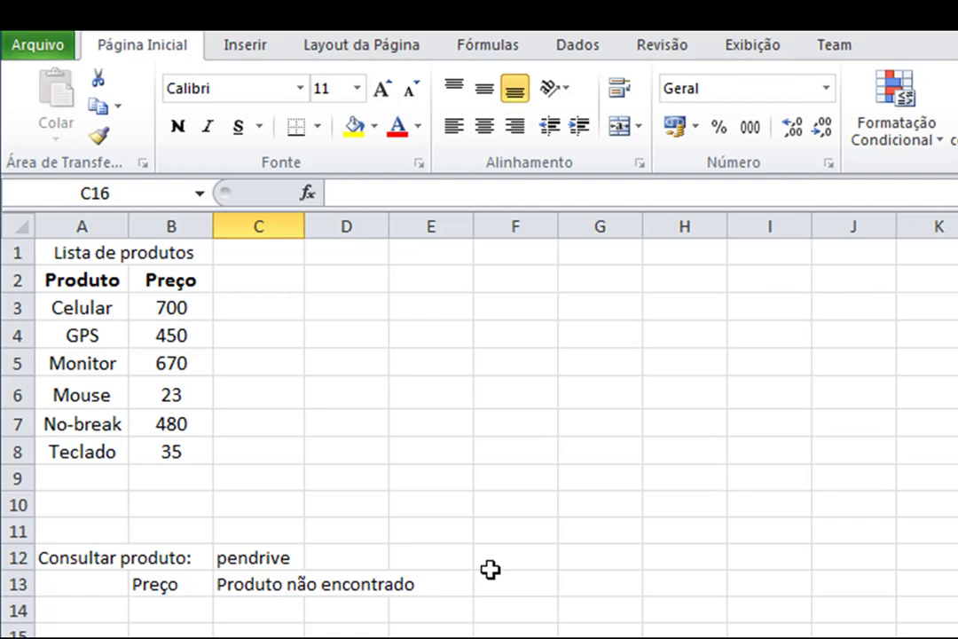